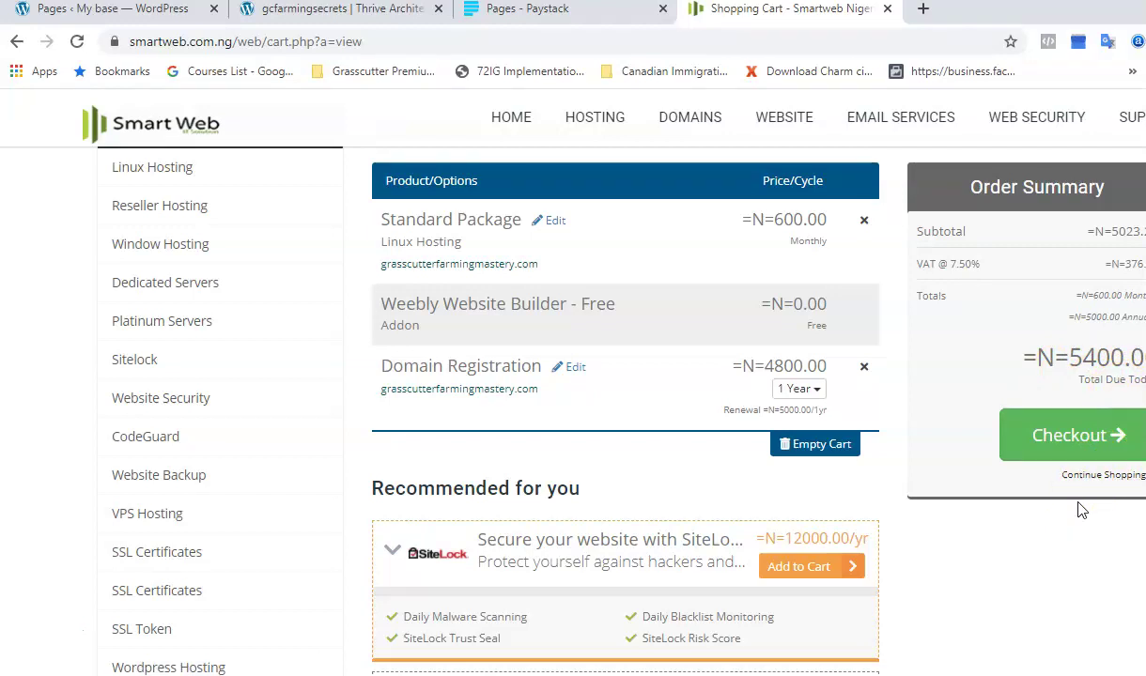
# Proceed to checkout with the hosting and domain order and review the personal, billing and account security fields
pyautogui.click(1069, 451)
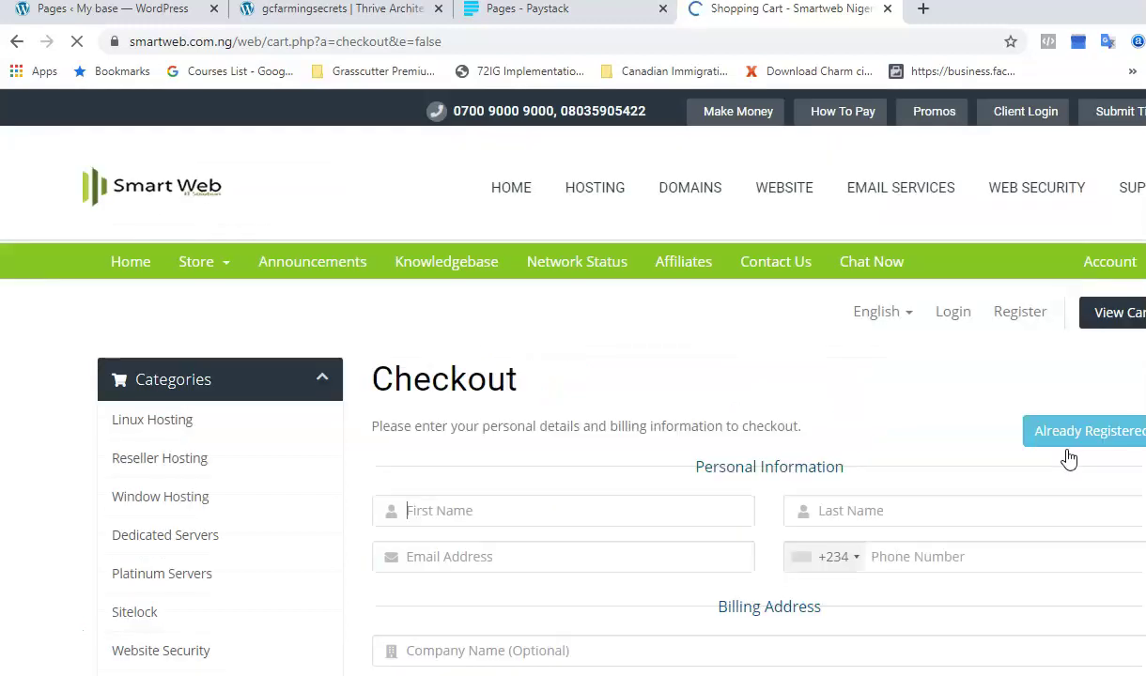
pyautogui.click(1020, 313)
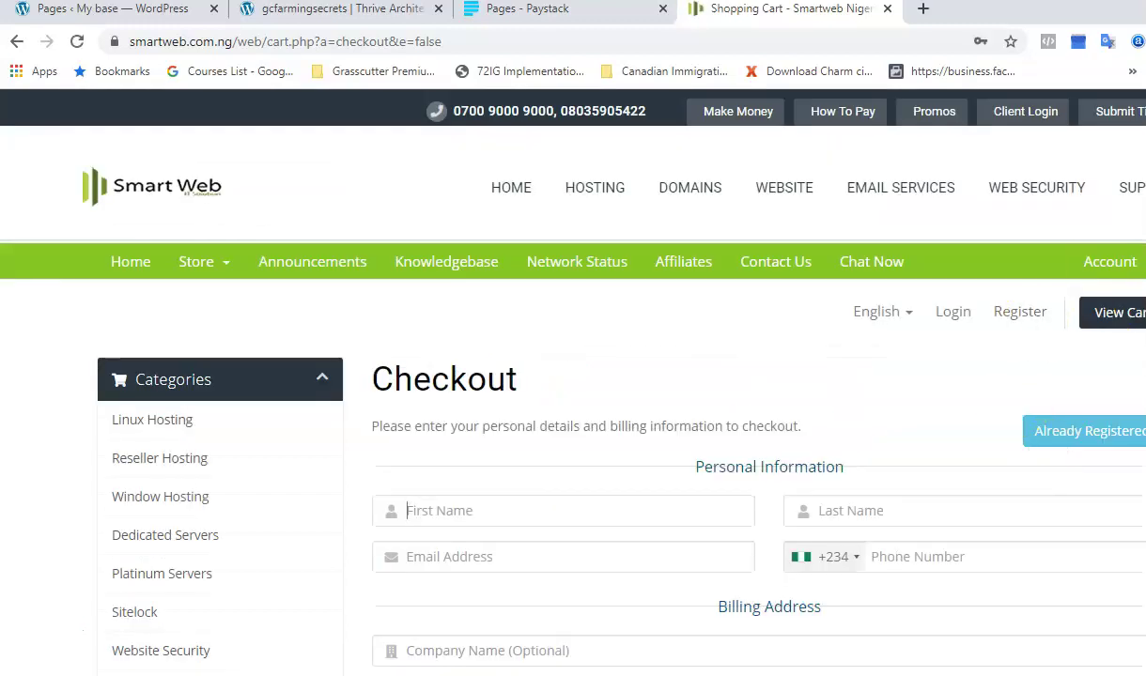
pyautogui.scroll(-5, 592, 395)
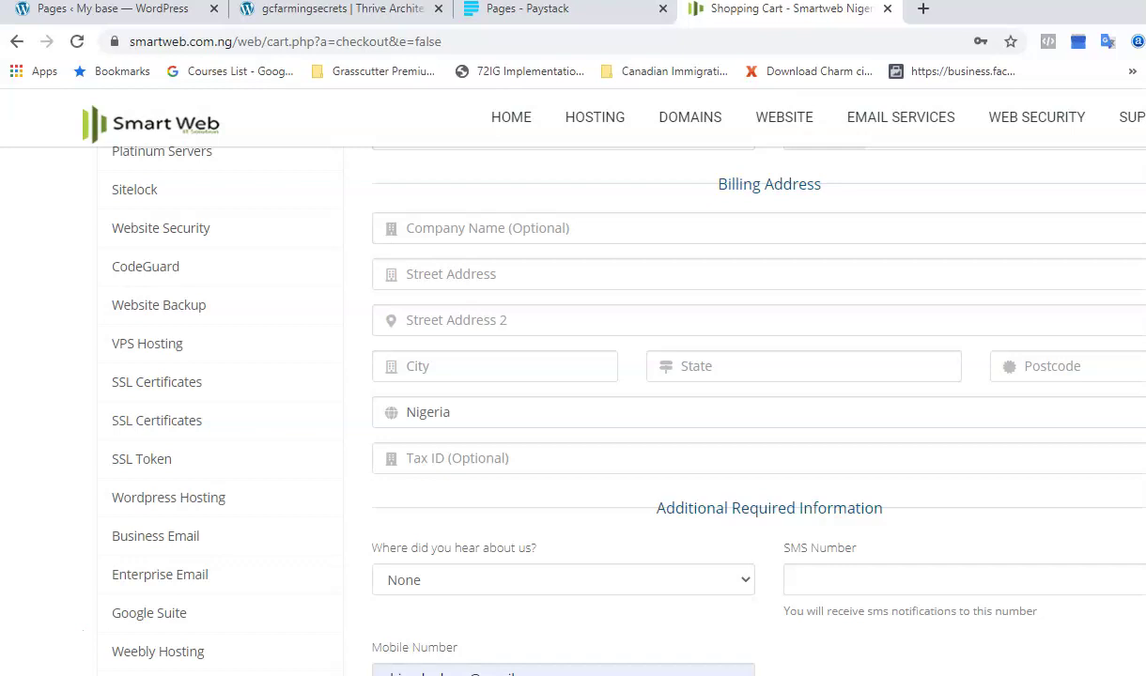
pyautogui.scroll(-4, 759, 412)
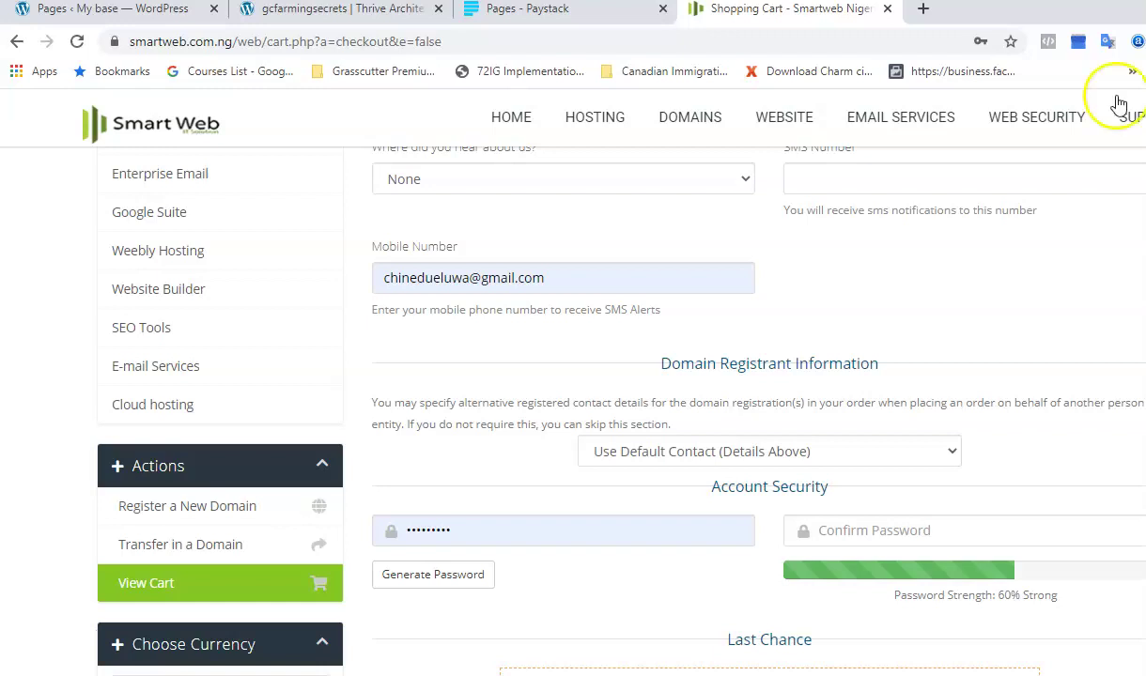
# Open the qservers.net Linux hosting page in a new browser tab
pyautogui.click(924, 10)
pyautogui.click(862, 43)
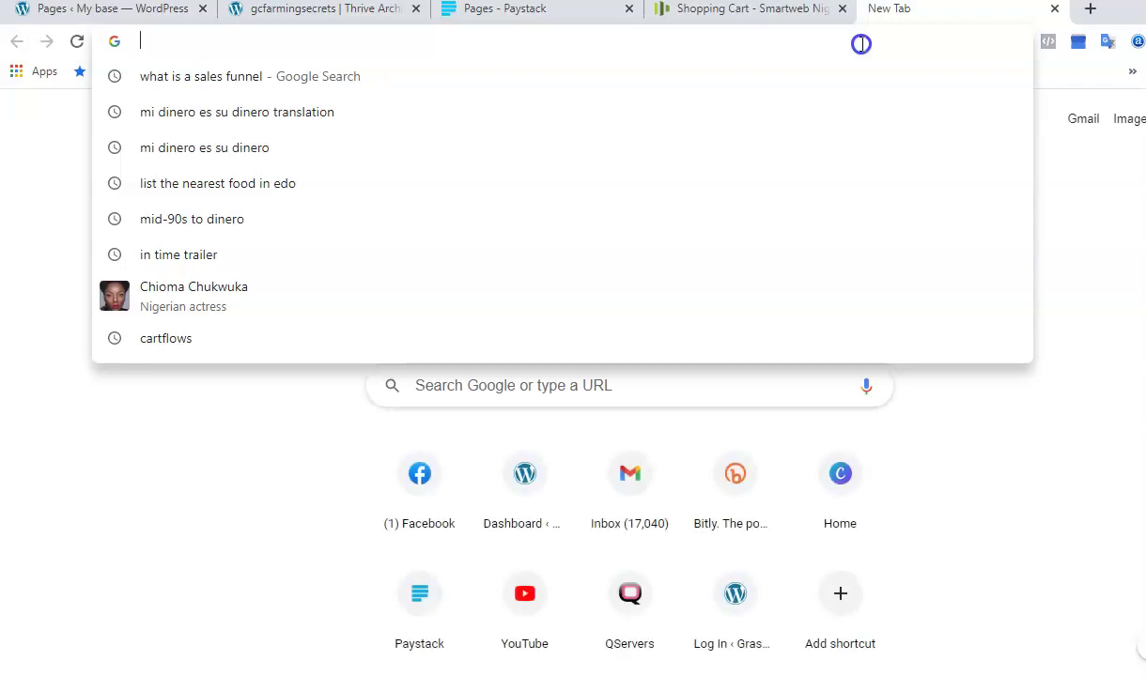
pyautogui.write('QSERVERS.')
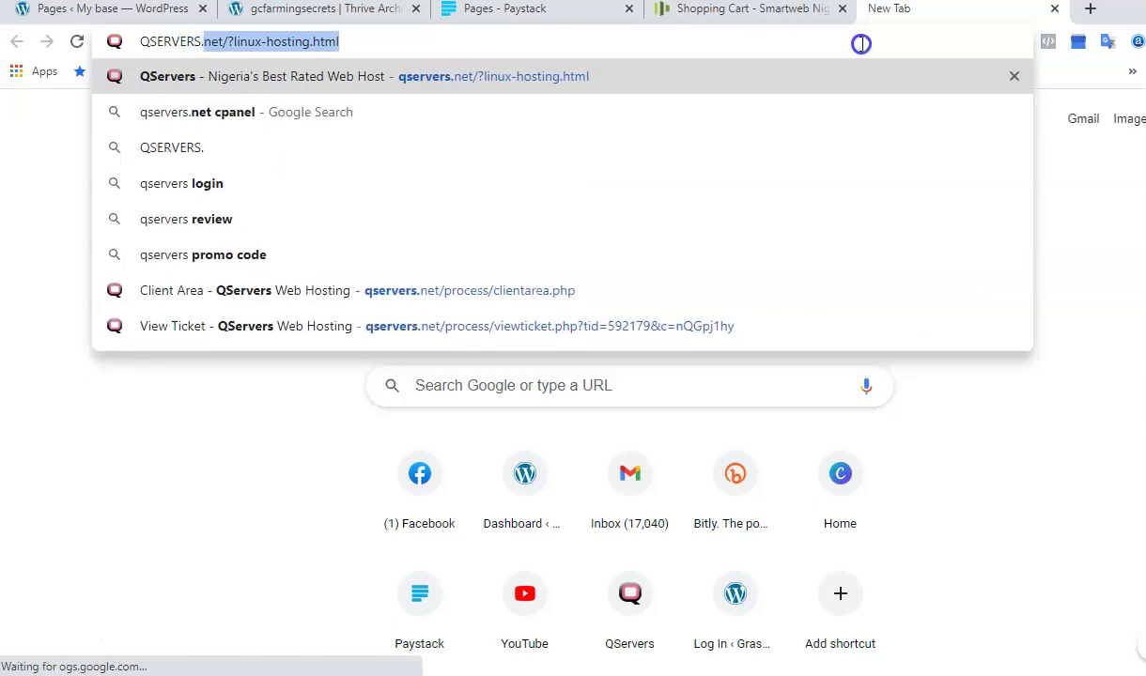
pyautogui.write('NET')
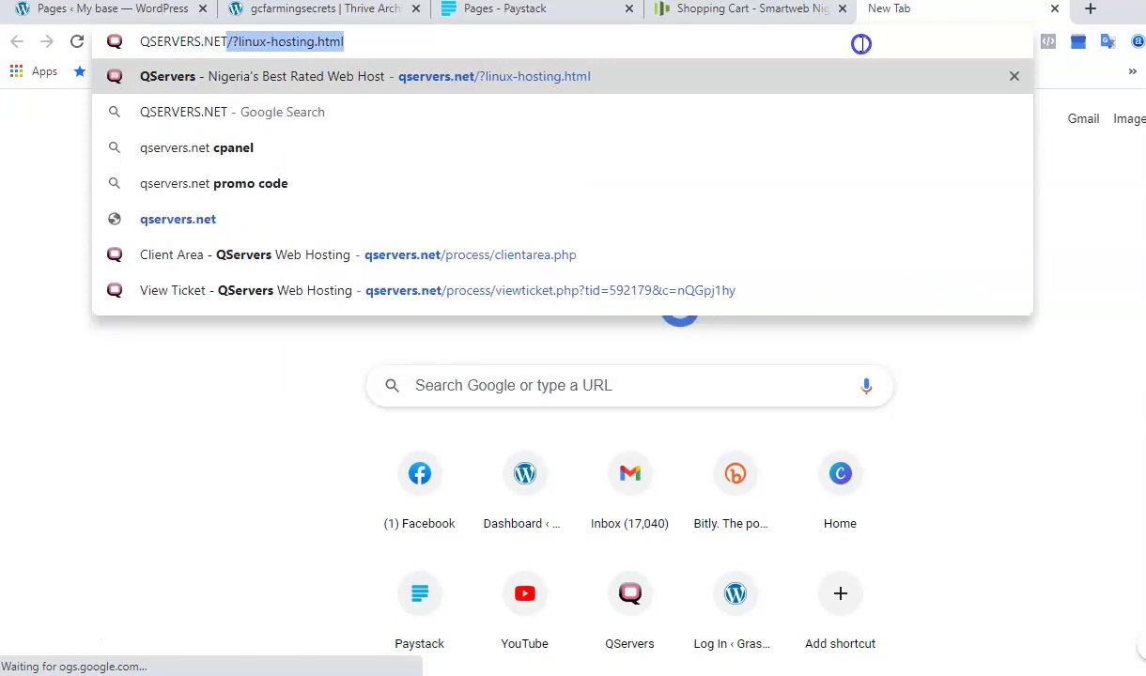
pyautogui.press('Return')
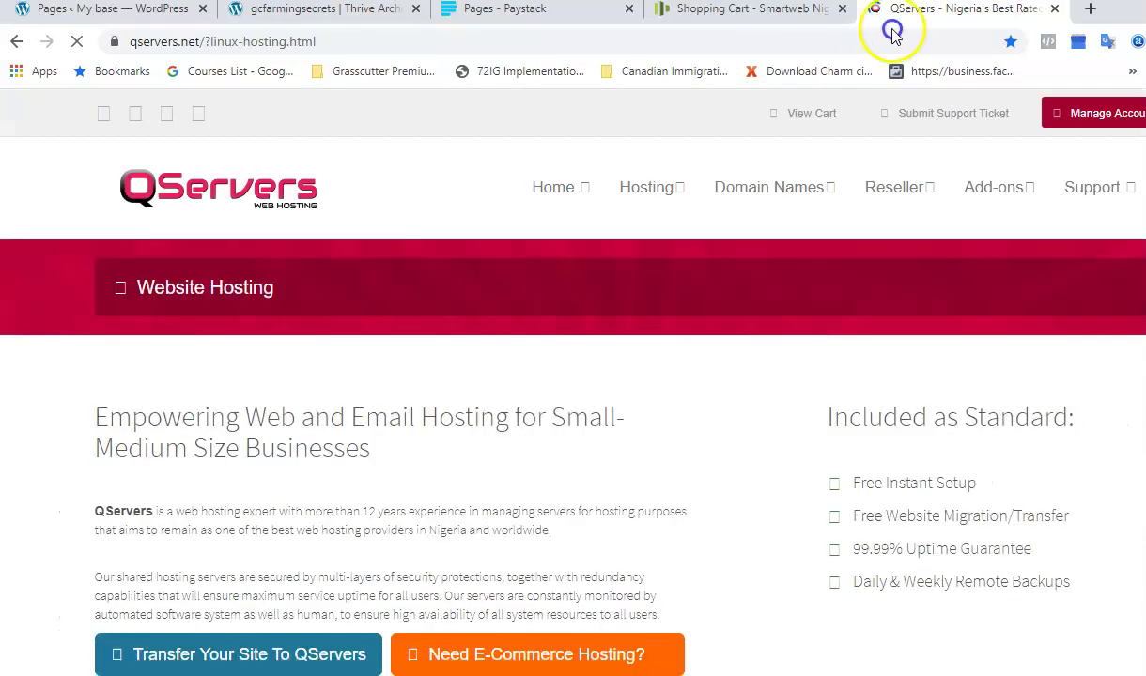
# Examine the QServers hosting plans, comparing their prices, storage, bandwidth and included features
pyautogui.scroll(-3, 573, 375)
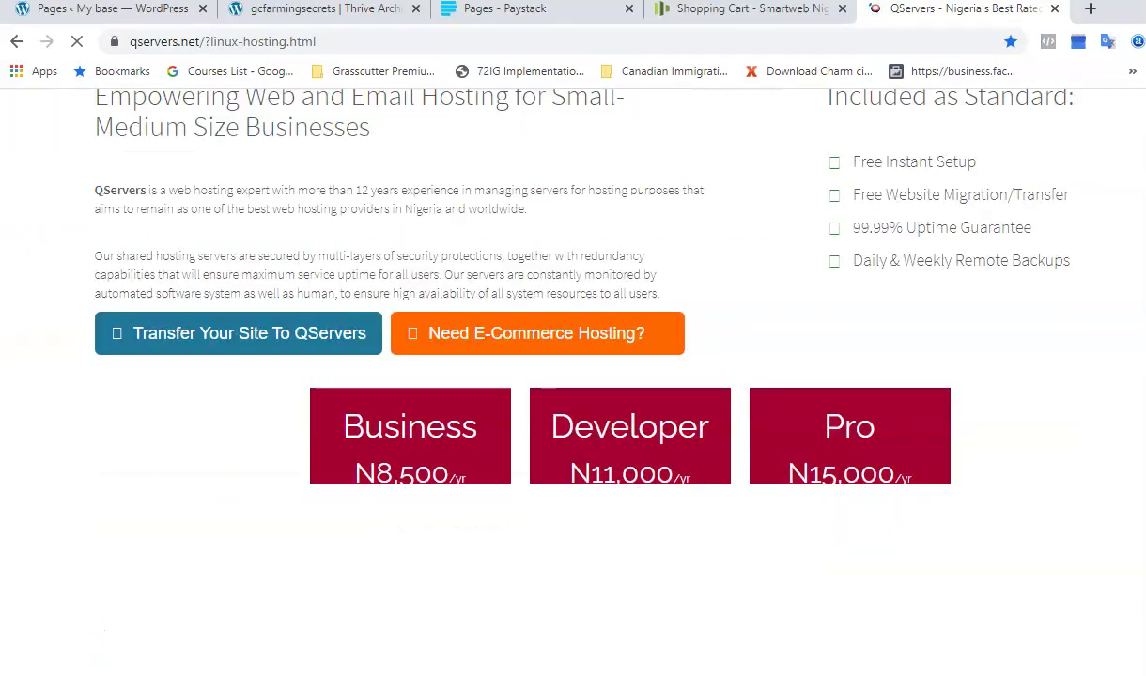
pyautogui.scroll(-3, 573, 375)
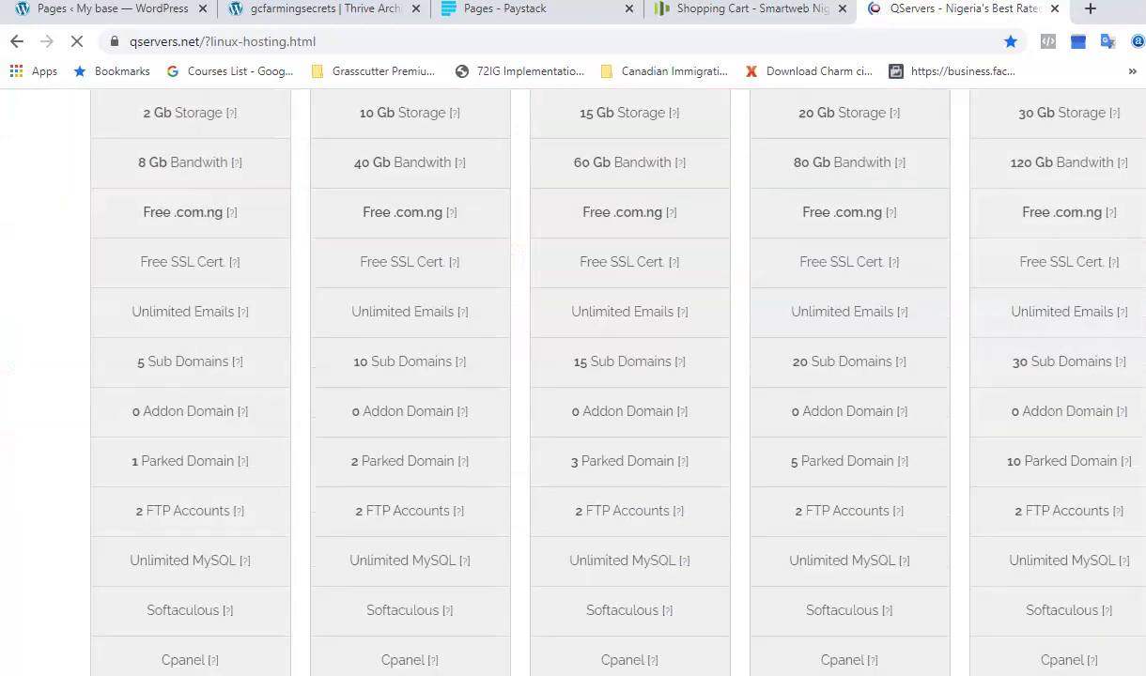
pyautogui.scroll(-1, 573, 376)
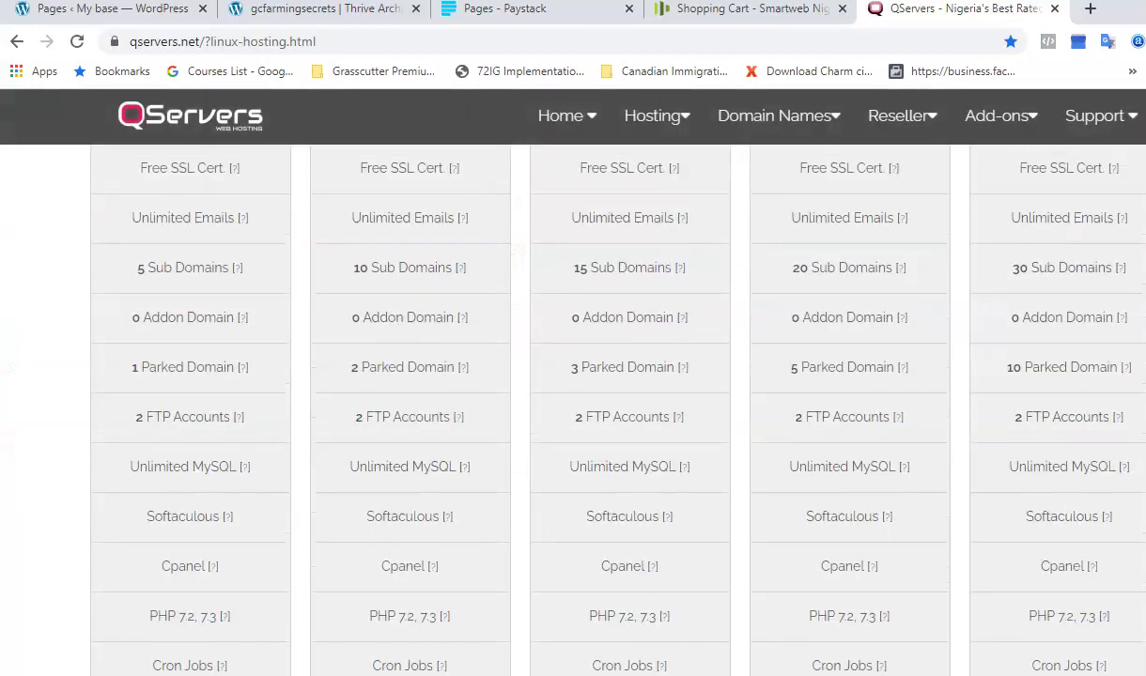
pyautogui.scroll(4, 724, 272)
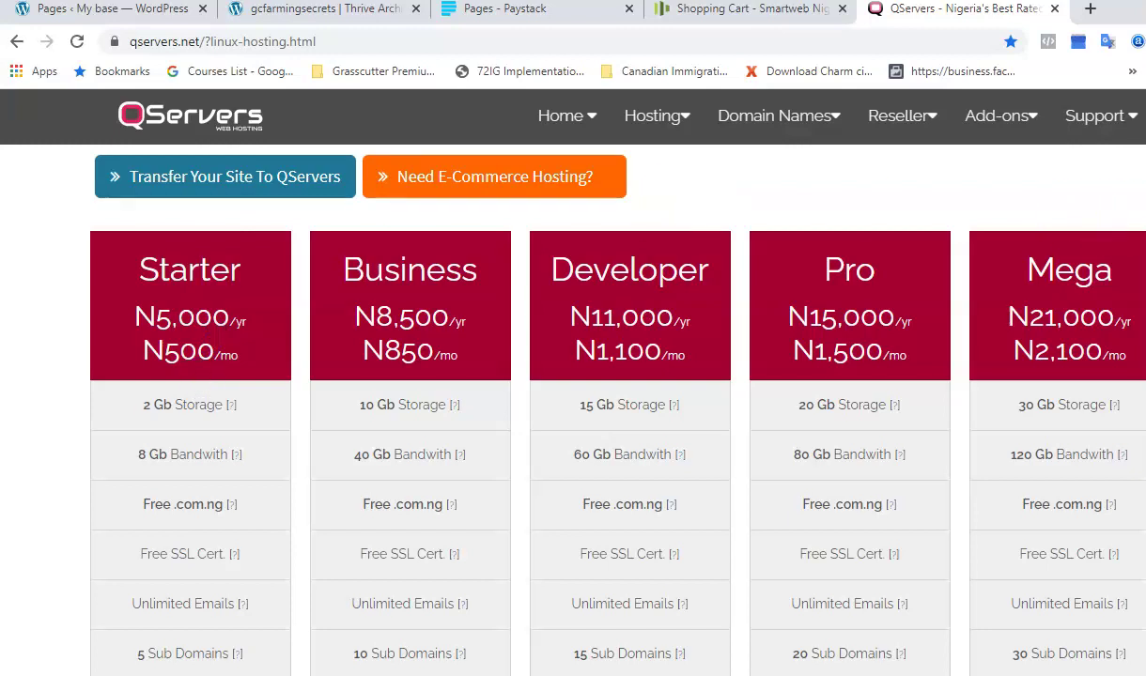
pyautogui.scroll(5, 573, 375)
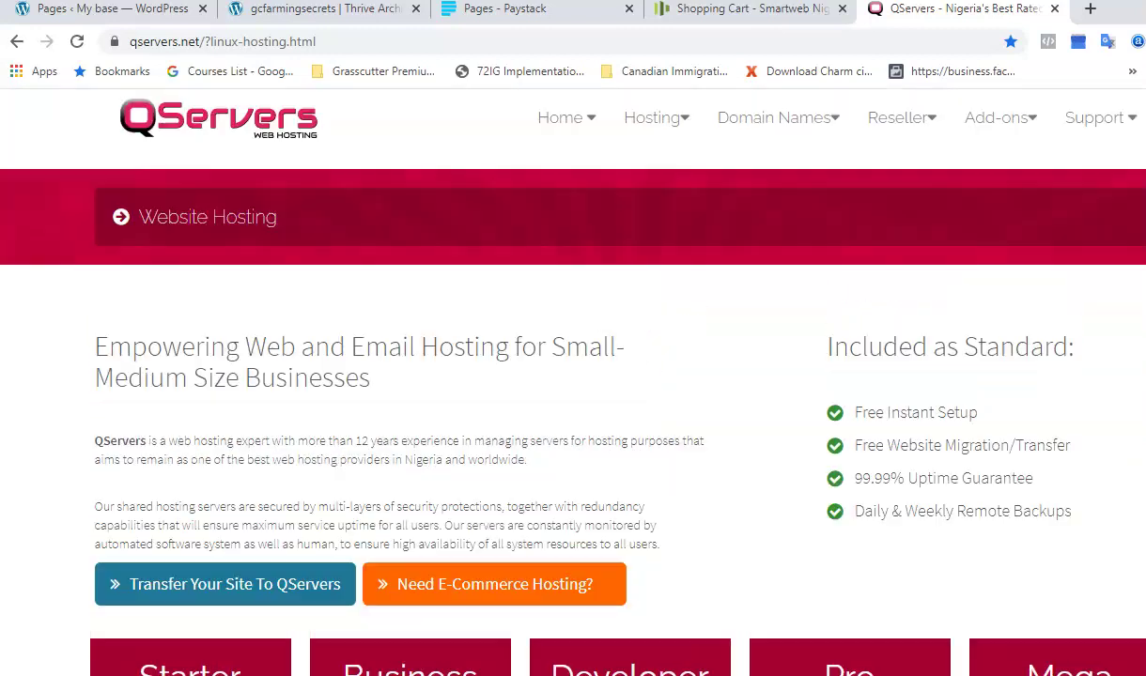
pyautogui.scroll(-3, 573, 376)
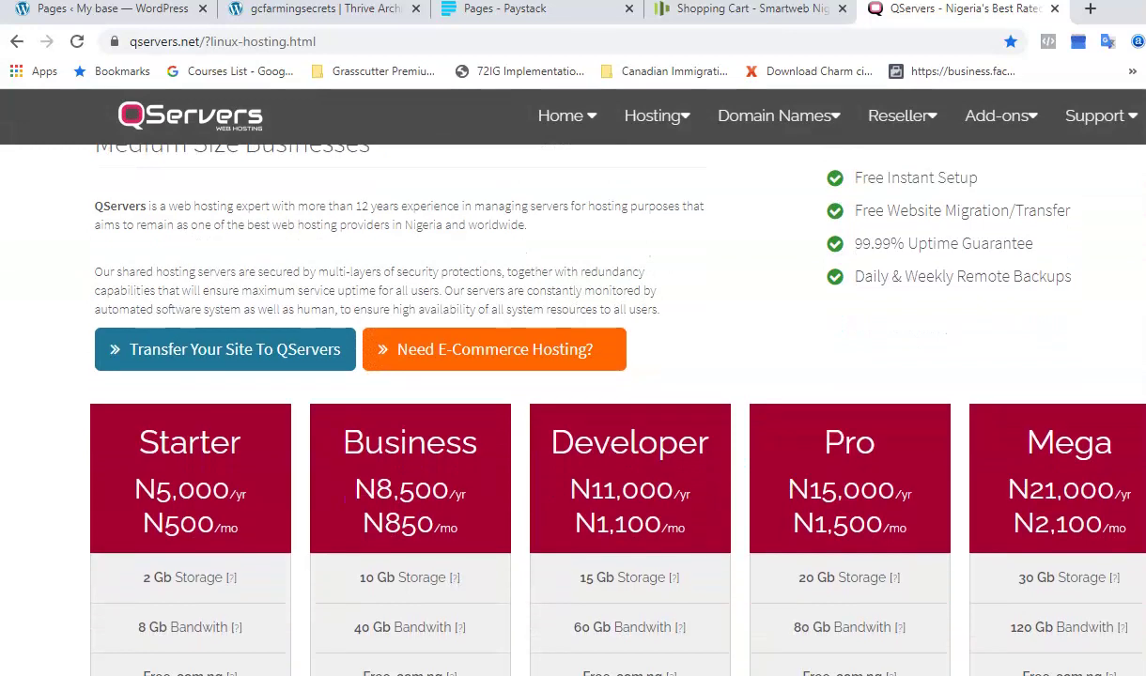
pyautogui.scroll(-5, 573, 376)
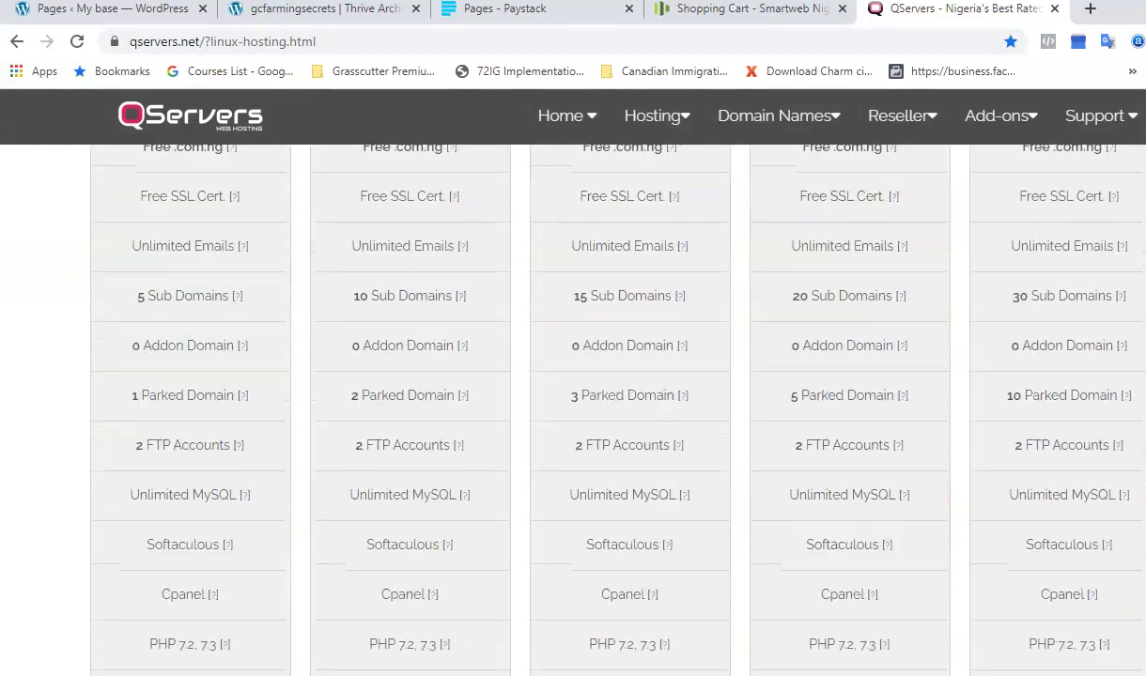
pyautogui.scroll(8, 573, 376)
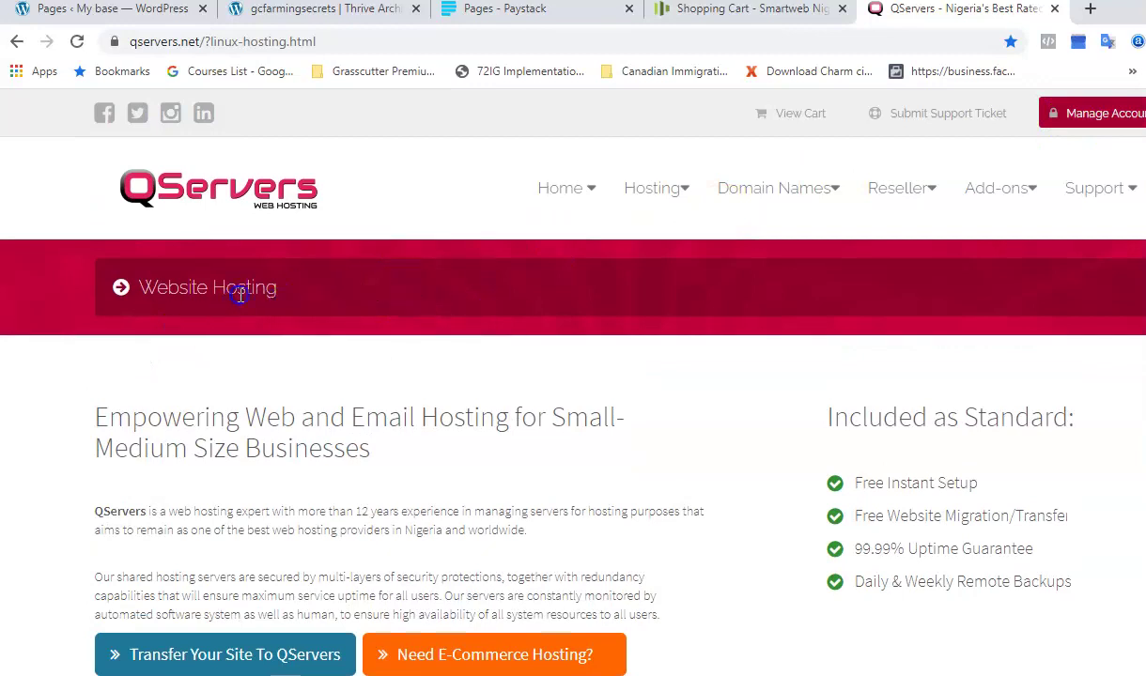
pyautogui.scroll(-4, 573, 375)
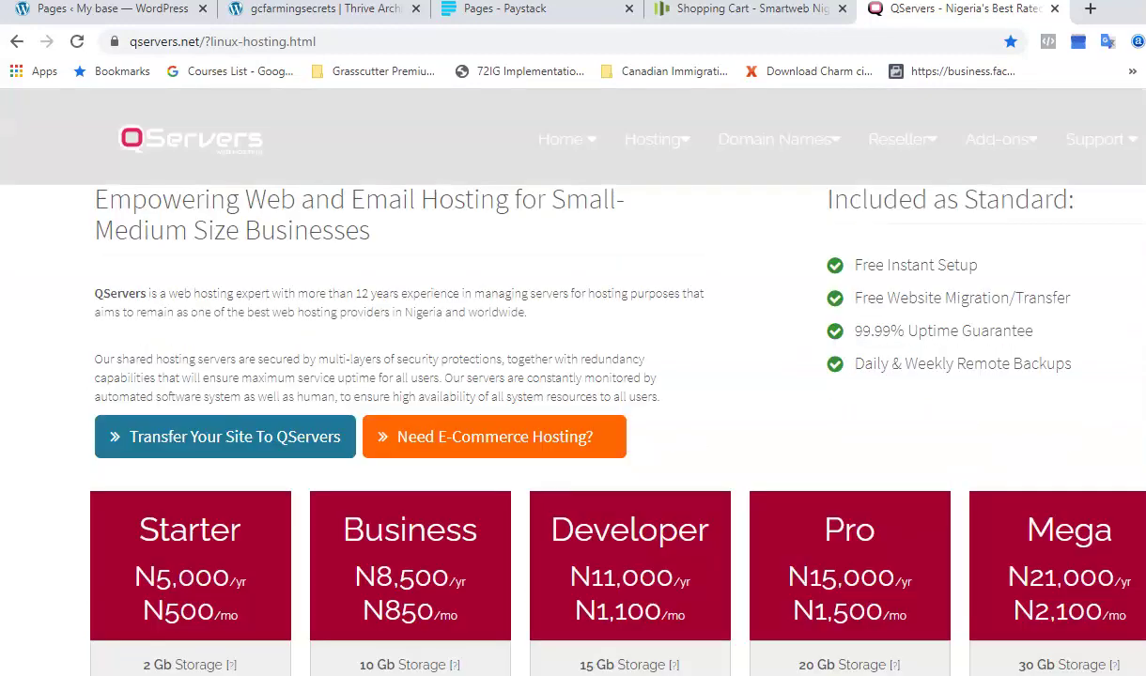
pyautogui.scroll(-10, 573, 376)
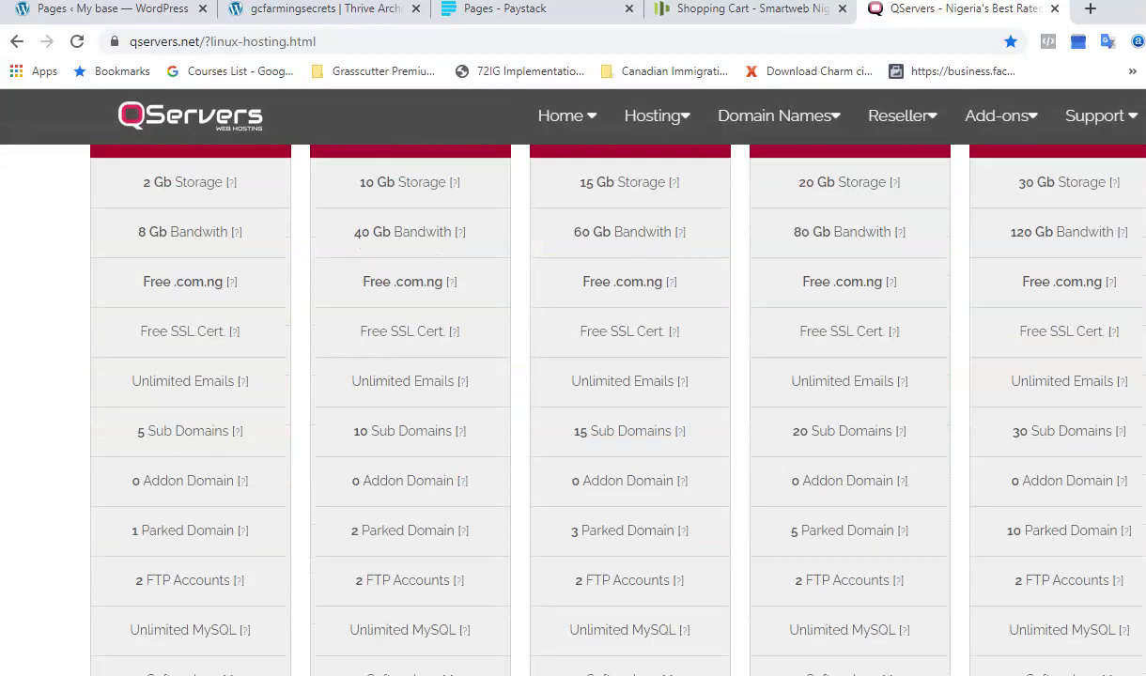
pyautogui.scroll(3, 573, 376)
pyautogui.scroll(10, 573, 376)
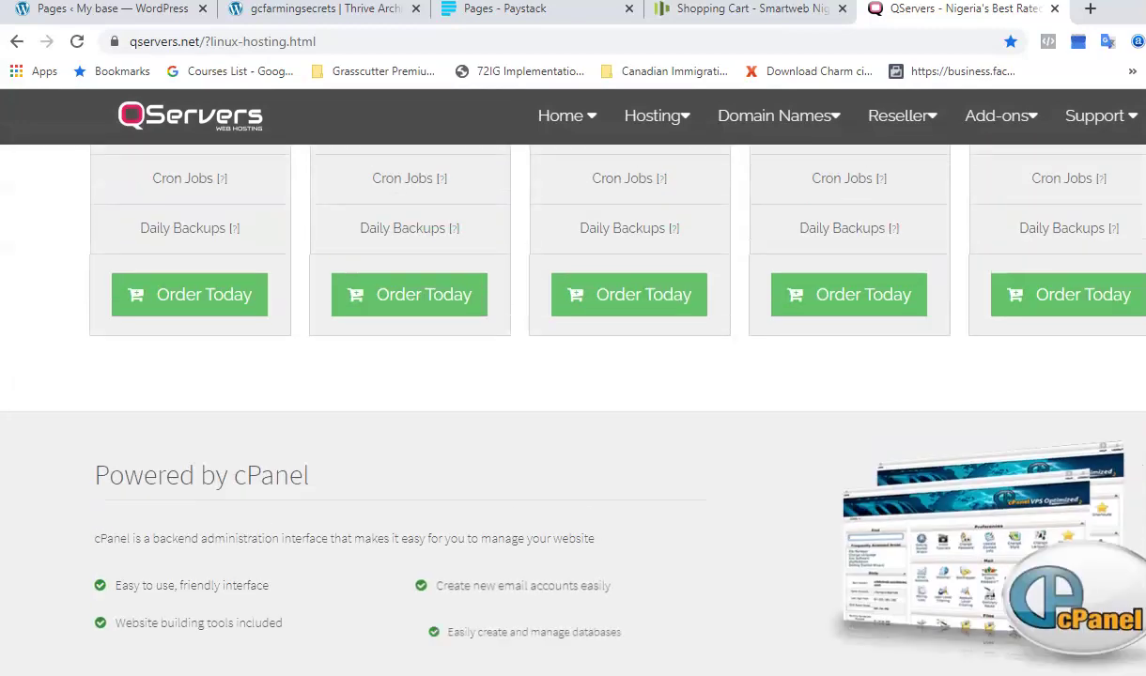
pyautogui.scroll(2, 573, 376)
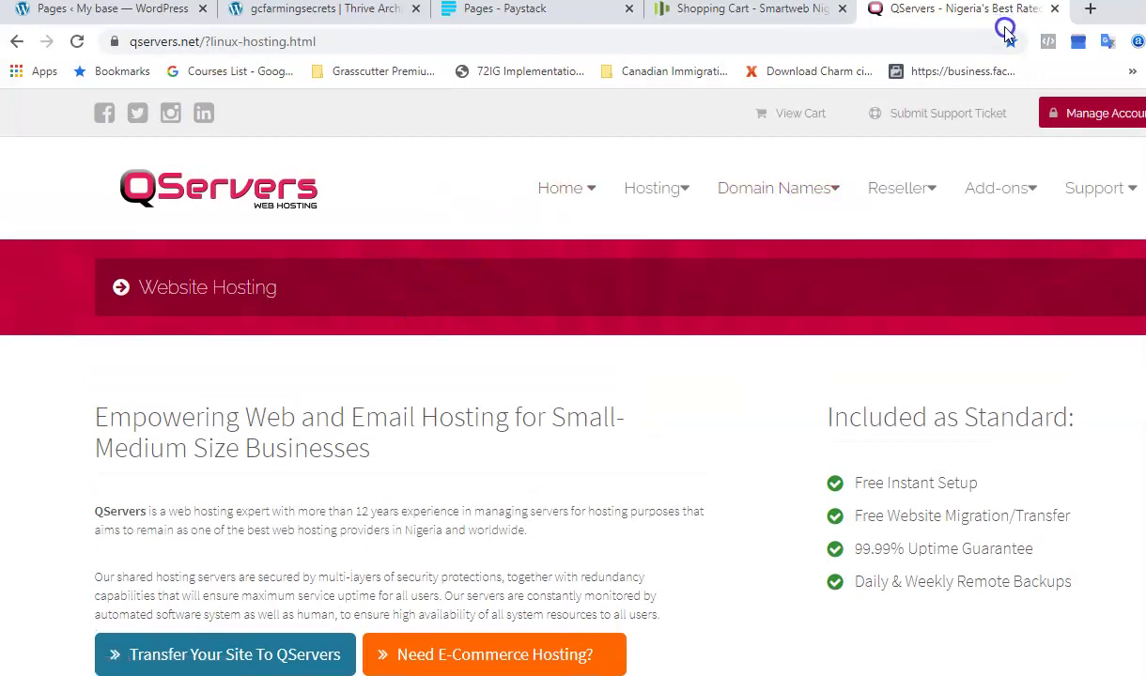
# Close the QServers and Smartweb shopping cart pages and switch to the ebook presentation in PowerPoint
pyautogui.click(1054, 15)
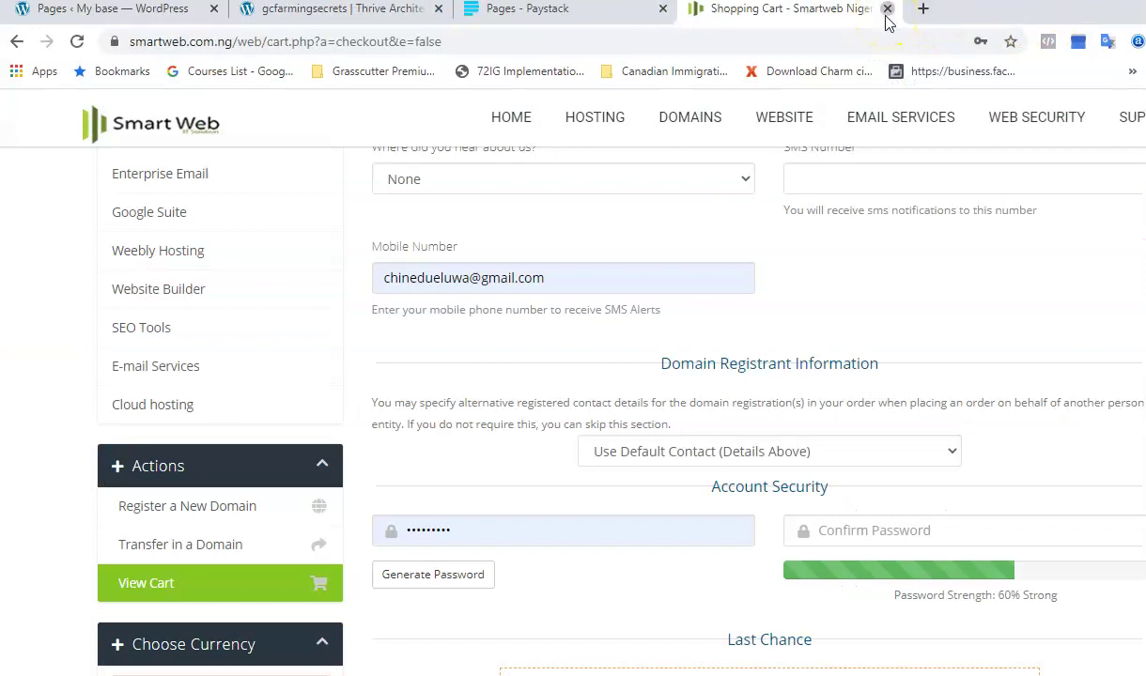
pyautogui.hotkey('ctrl', 'w')
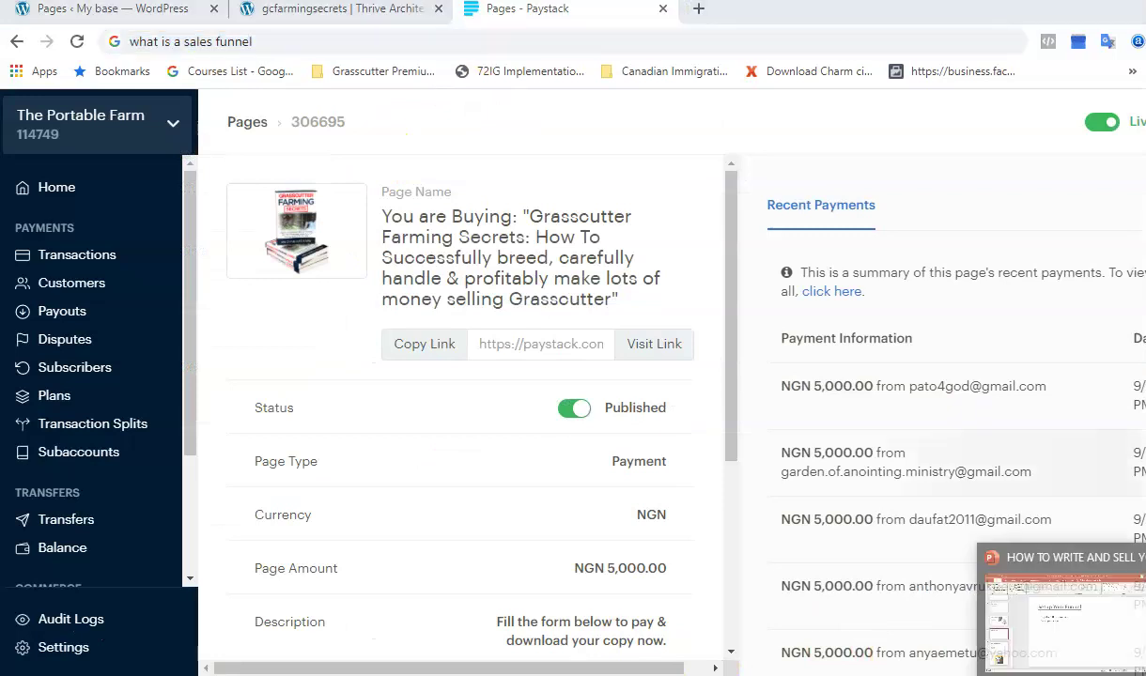
pyautogui.click(1062, 611)
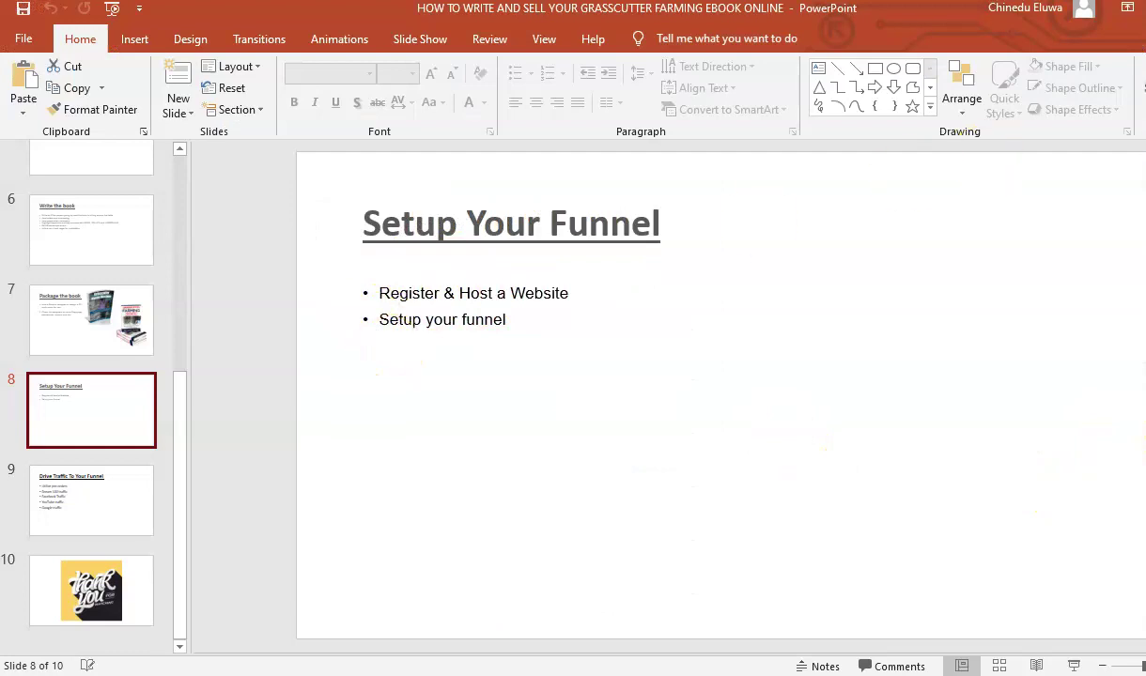
# Switch back to the WordPress admin in Chrome and open the Thrive Dashboard to review its installed products and features
pyautogui.hotkey('alt', 'Tab')
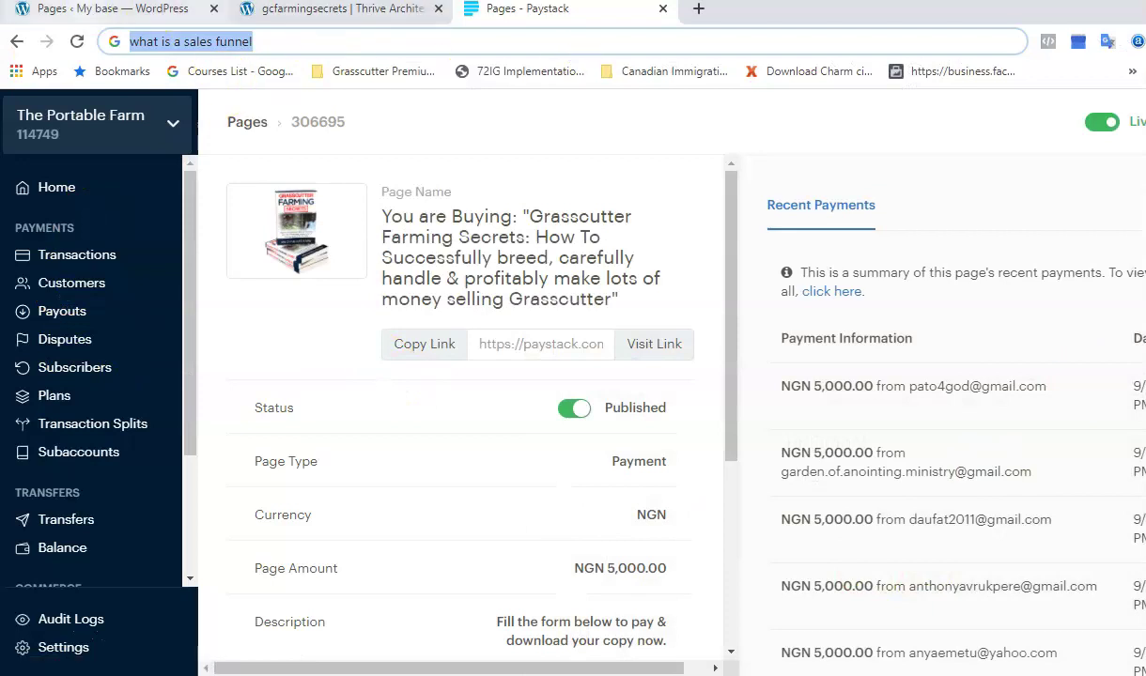
pyautogui.hotkey('ctrl', '1')
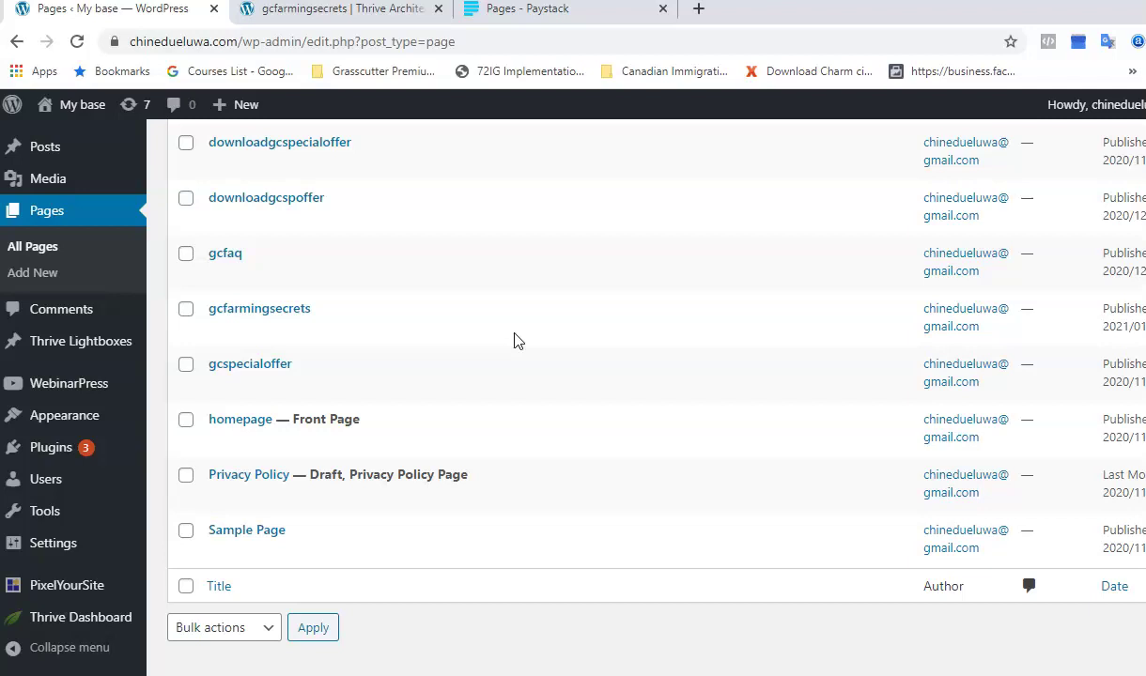
pyautogui.moveTo(604, 148)
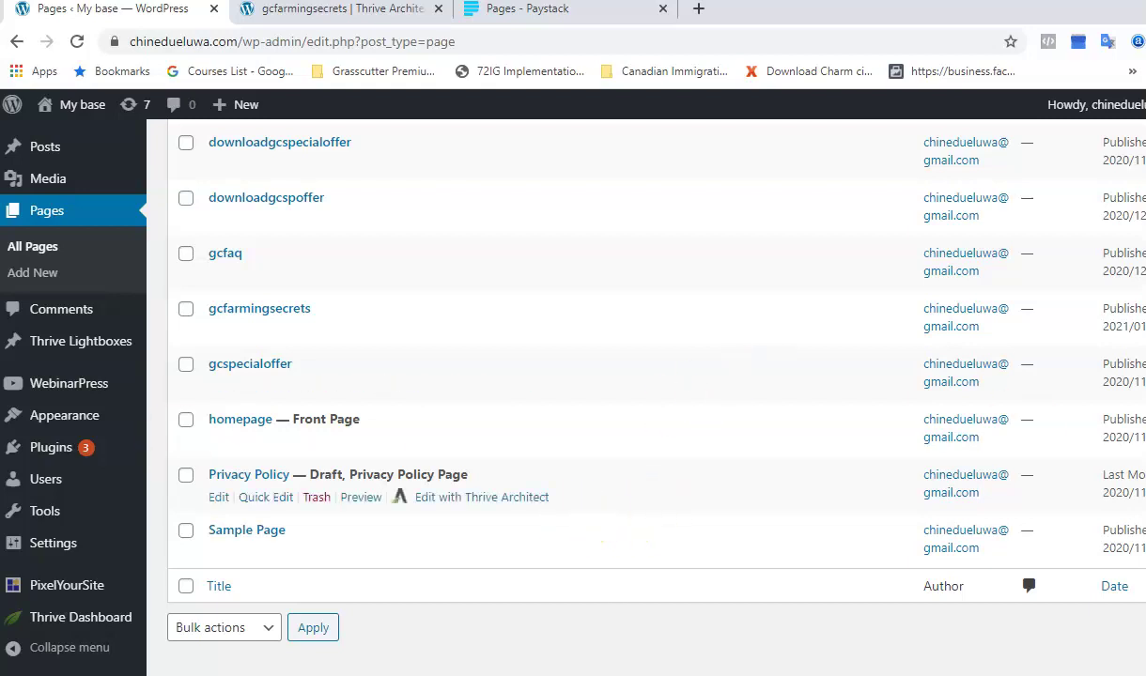
pyautogui.scroll(-1, 658, 395)
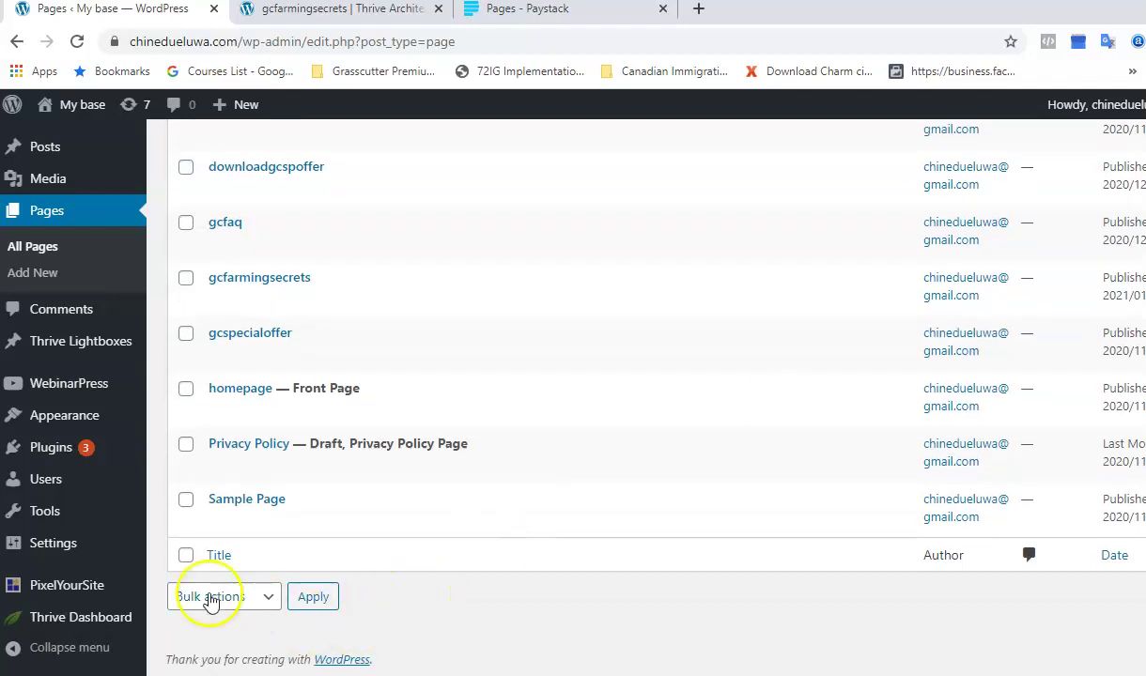
pyautogui.moveTo(97, 625)
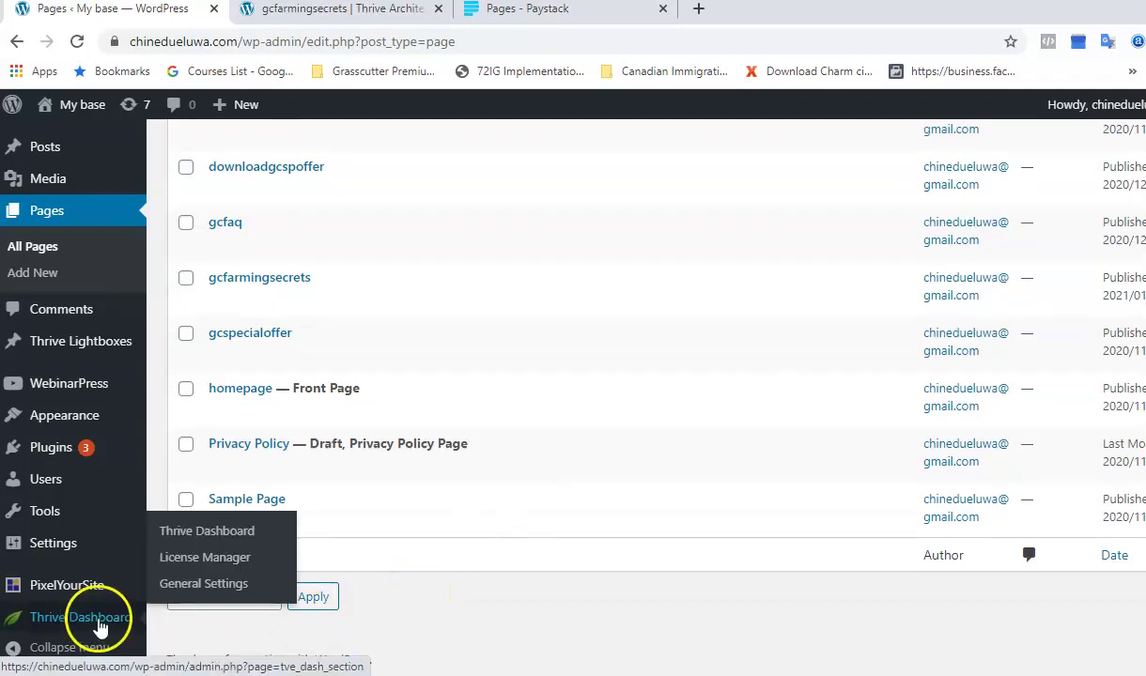
pyautogui.click(239, 542)
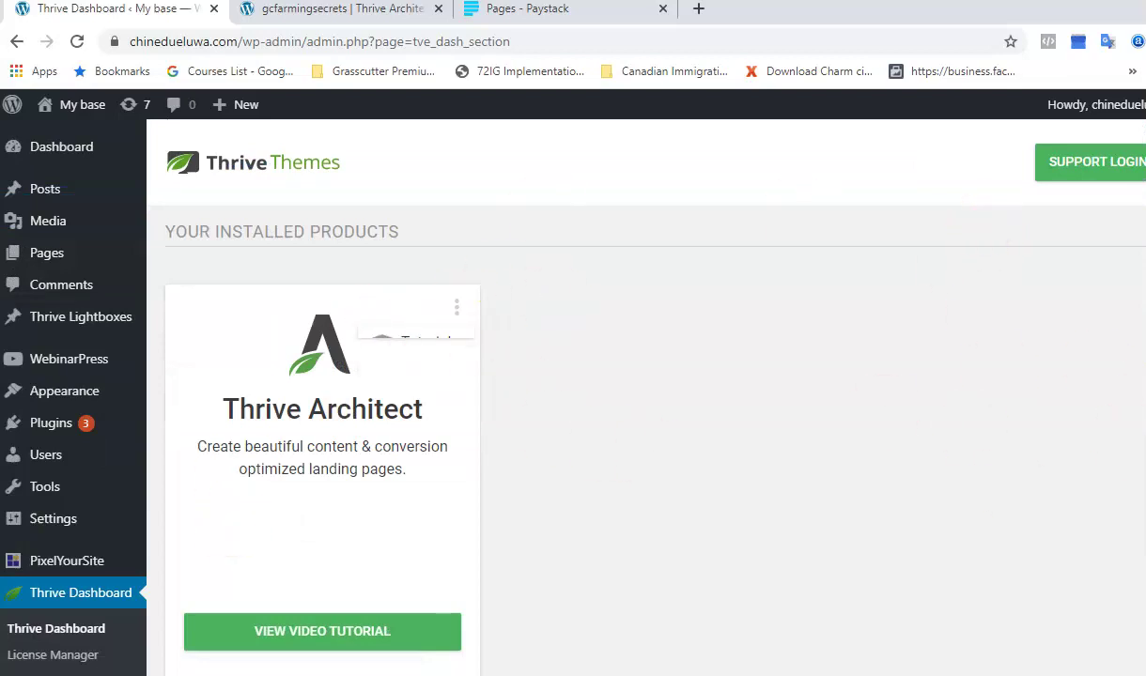
pyautogui.scroll(-5, 646, 395)
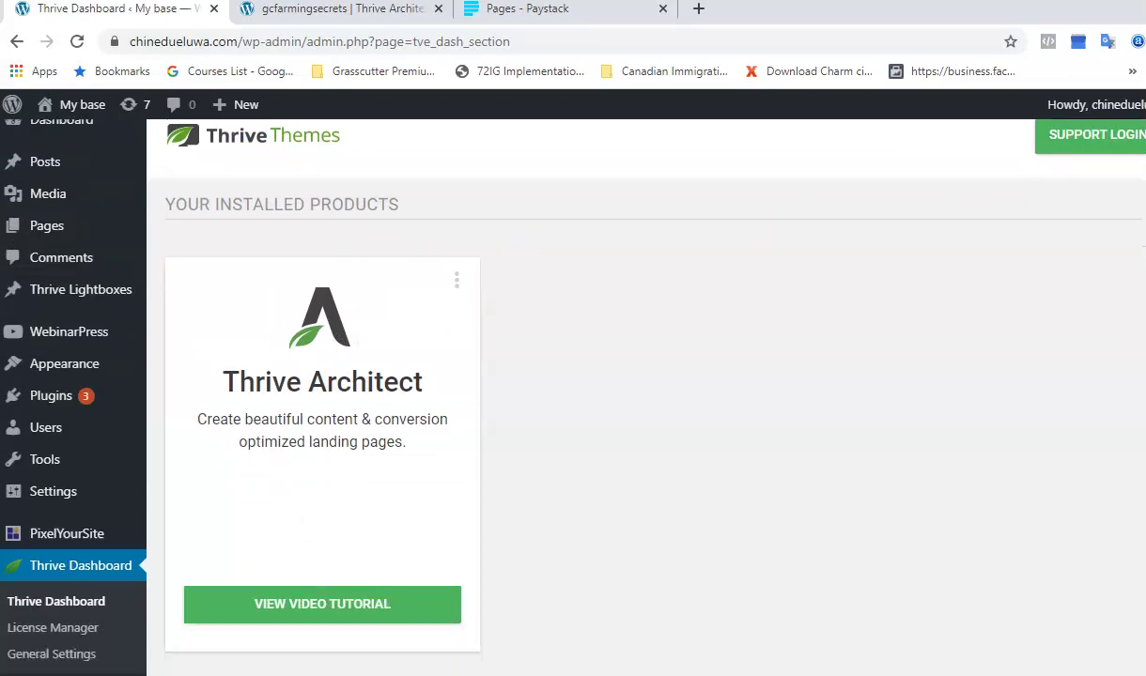
pyautogui.scroll(-4, 646, 394)
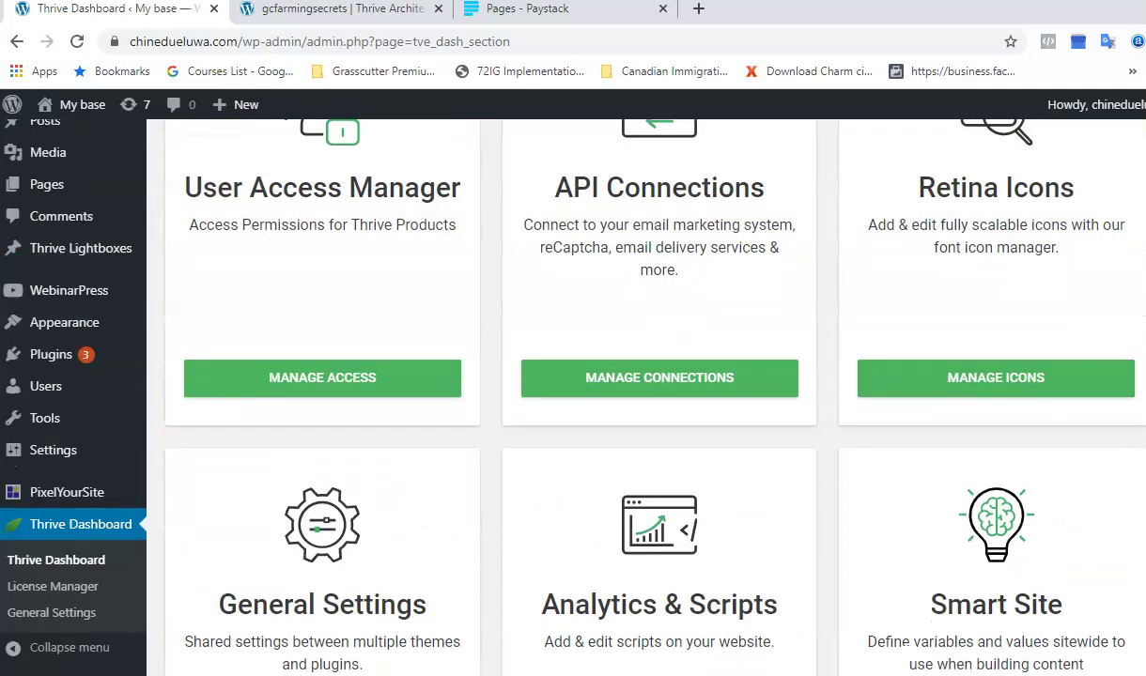
pyautogui.scroll(-3, 646, 395)
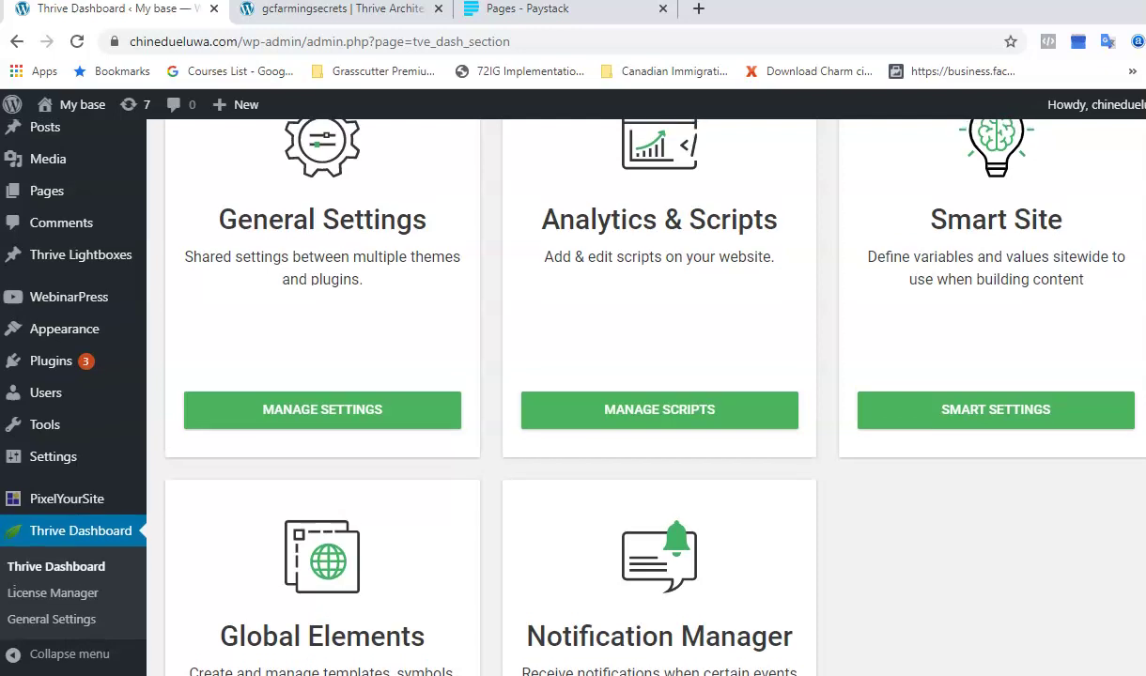
# Start a new WordPress page from the site's admin area
pyautogui.scroll(14, 620, 394)
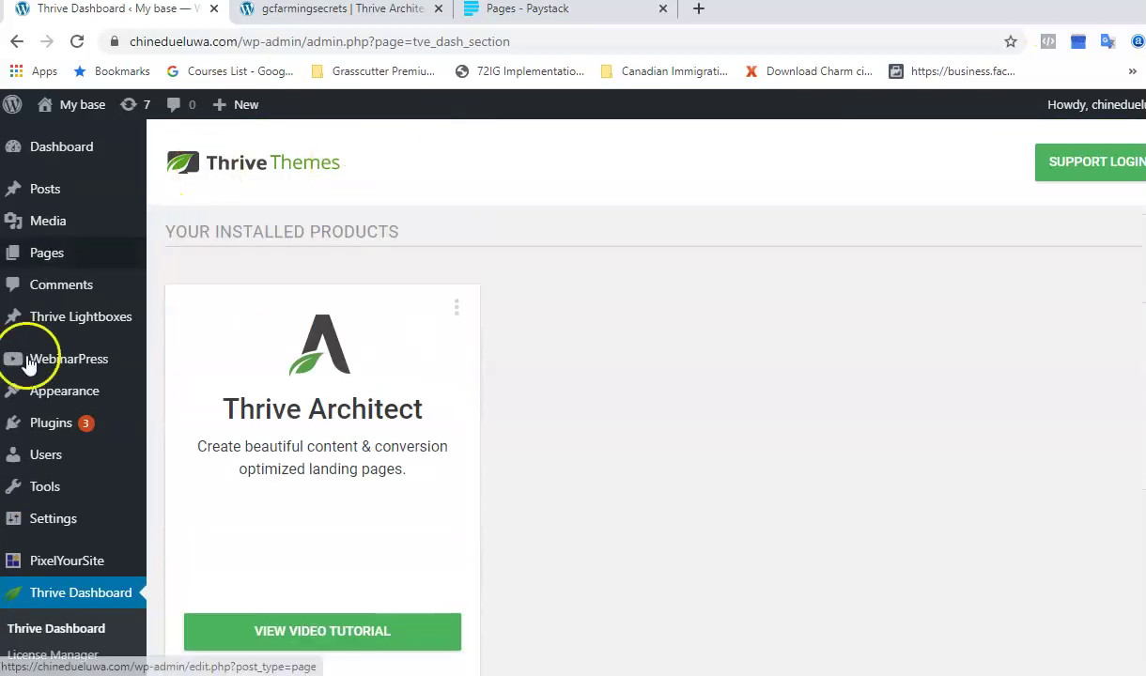
pyautogui.moveTo(80, 263)
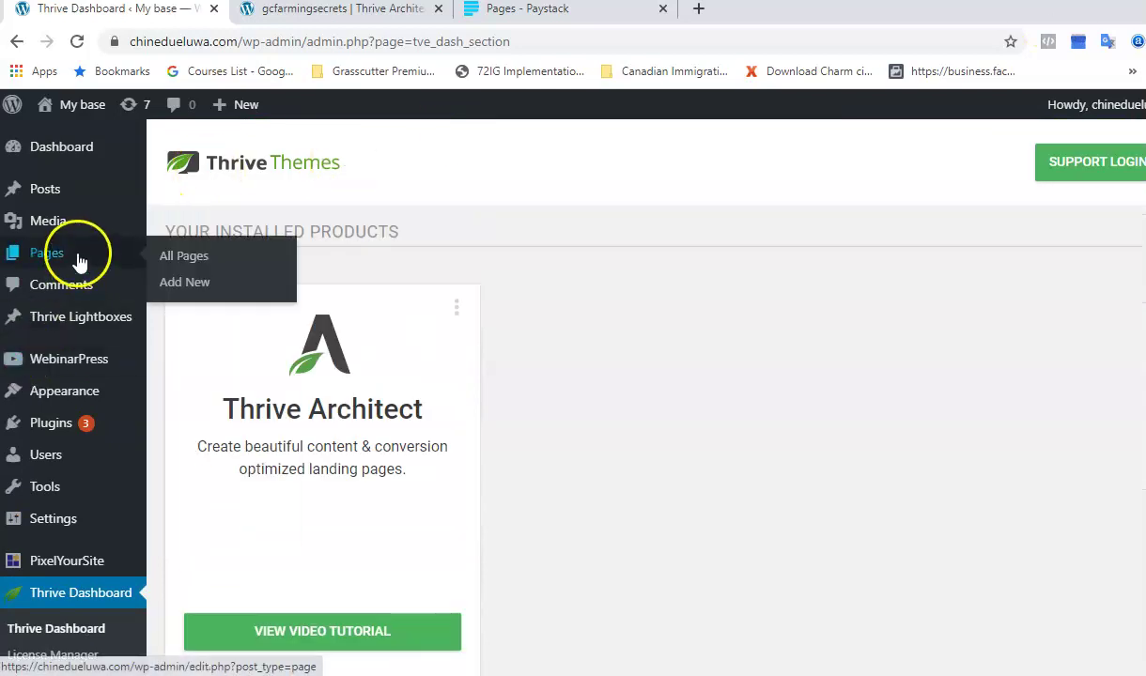
pyautogui.click(191, 284)
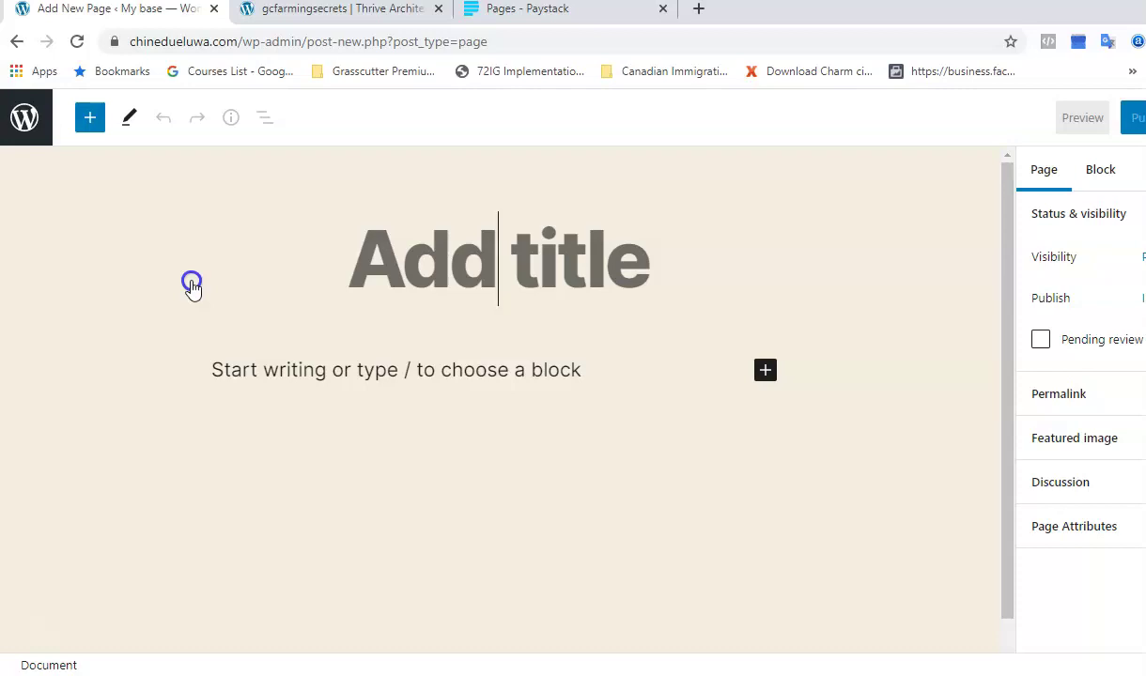
# Title the new page gcfarmingebook
pyautogui.write('gcfar')
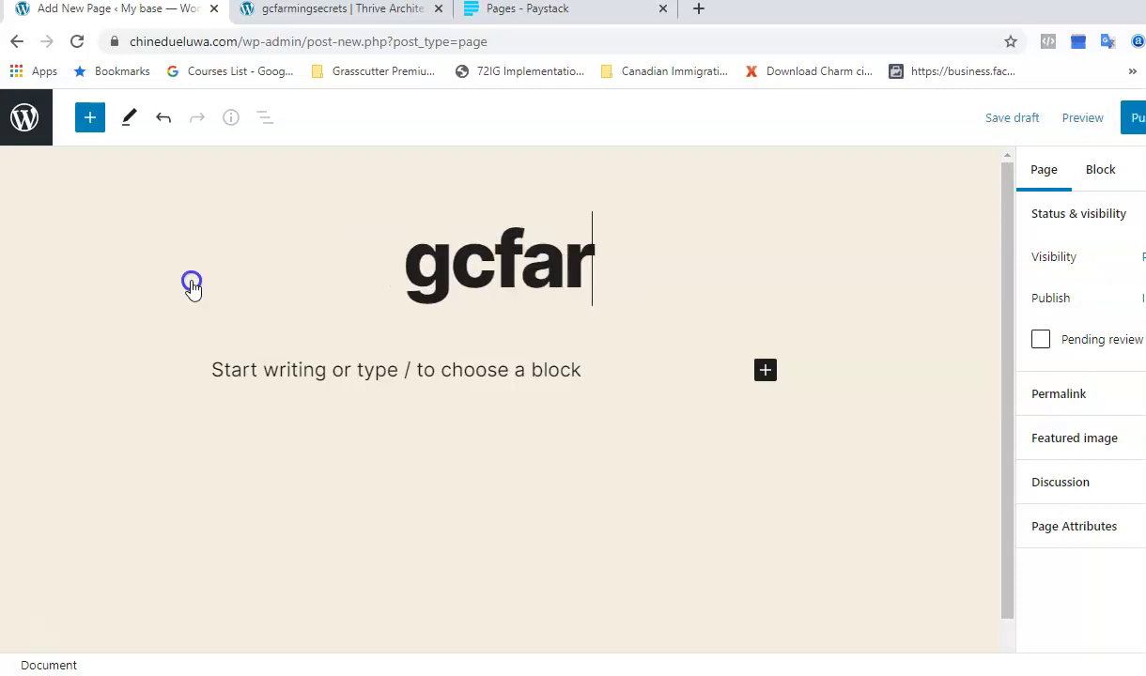
pyautogui.write('man')
pyautogui.press('BackSpace')
pyautogui.press('BackSpace')
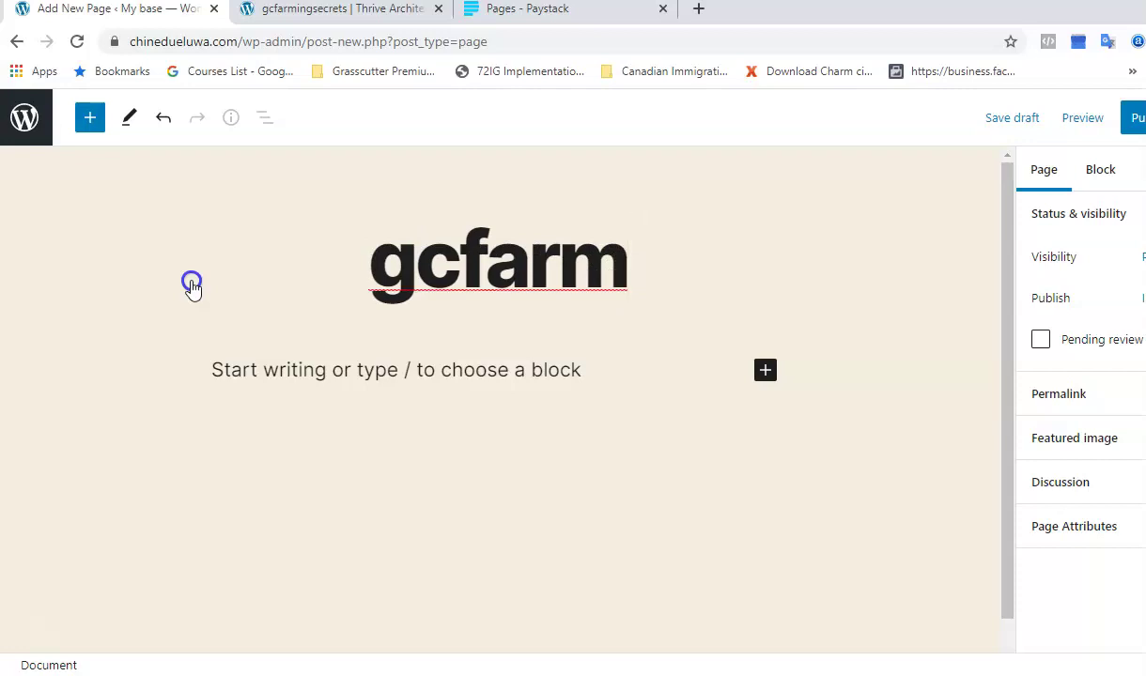
pyautogui.write('ingmastery')
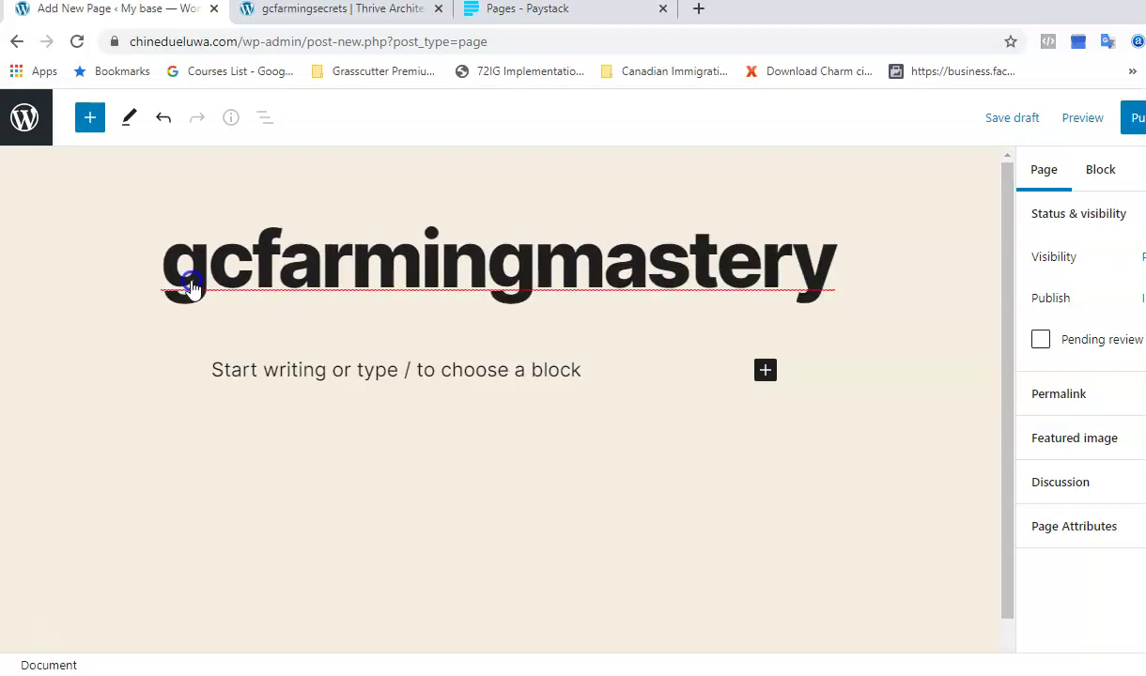
pyautogui.press('BackSpace')
pyautogui.press('BackSpace')
pyautogui.press('BackSpace')
pyautogui.press('BackSpace')
pyautogui.press('BackSpace')
pyautogui.press('BackSpace')
pyautogui.press('BackSpace')
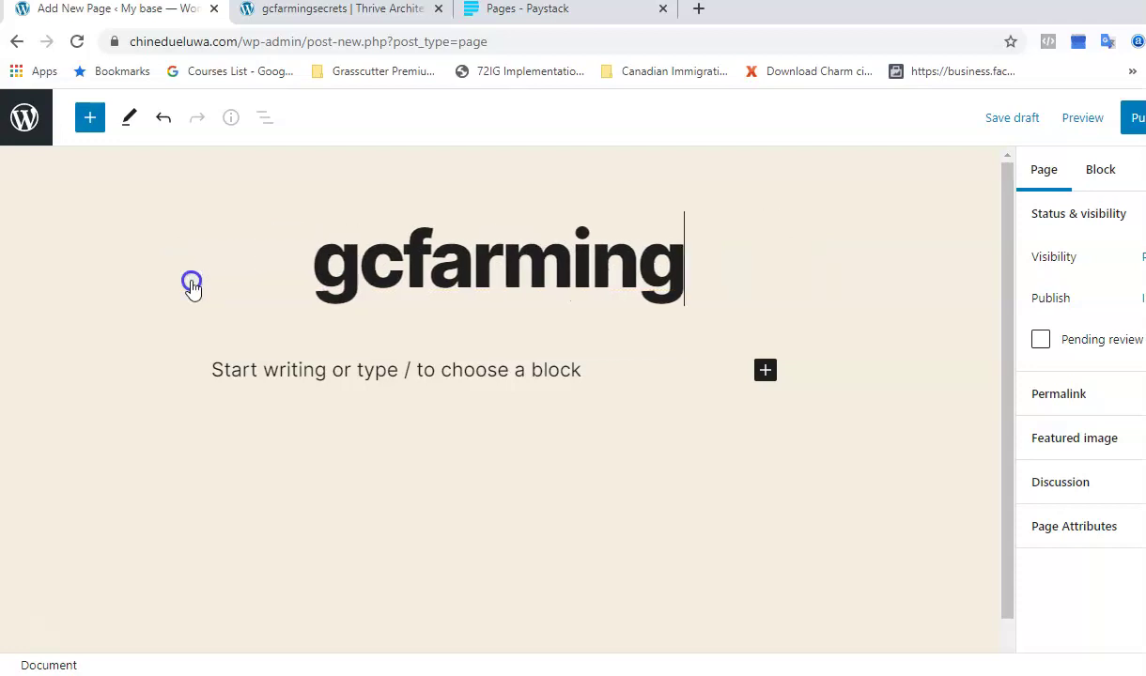
pyautogui.write('ebook')
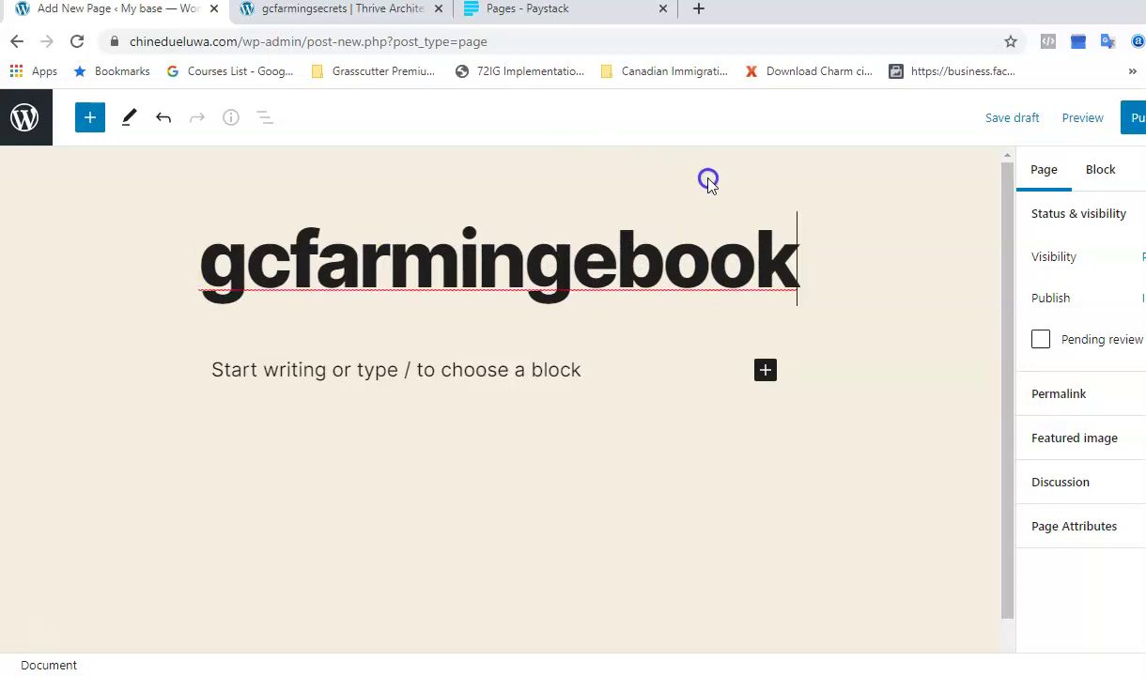
# Publish the gcfarmingebook page and dismiss the post-publish details
pyautogui.click(1137, 126)
pyautogui.click(1113, 125)
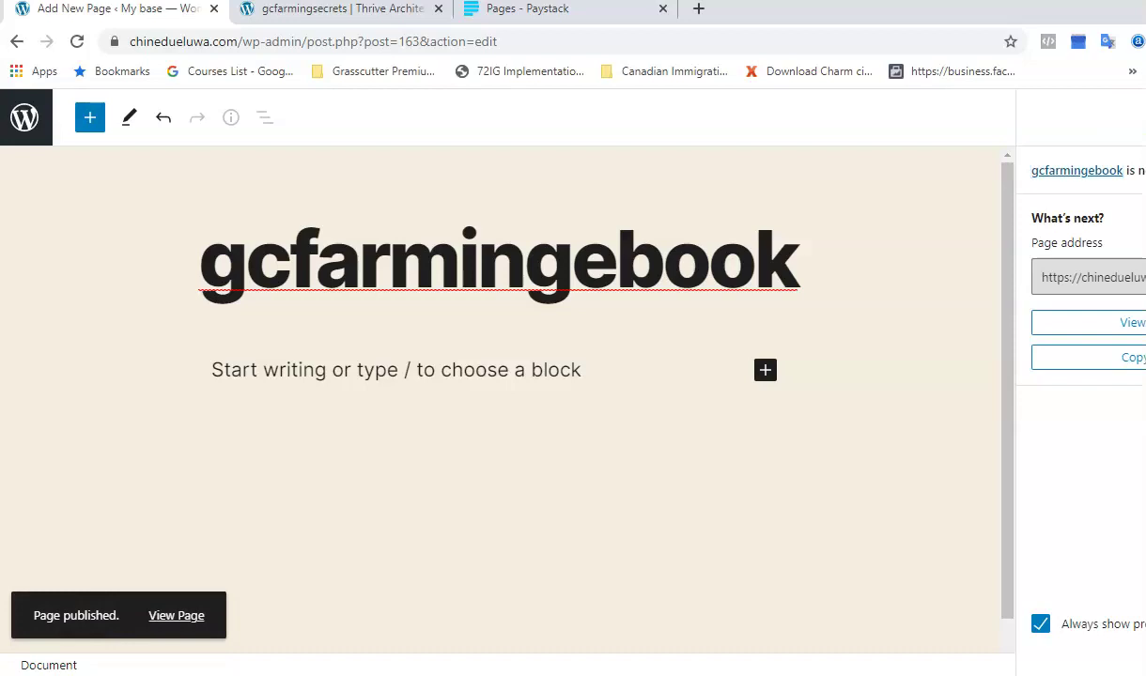
pyautogui.click(1113, 125)
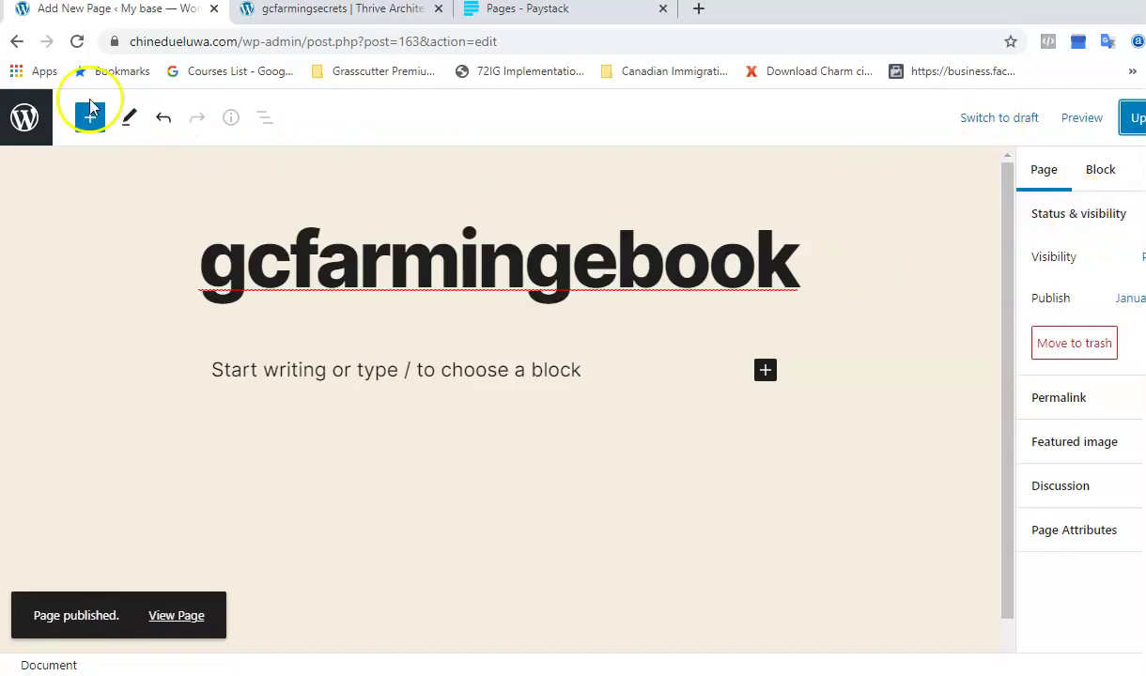
# Return to the list of all pages and open gcfarmingebook for editing with Thrive Architect
pyautogui.click(33, 136)
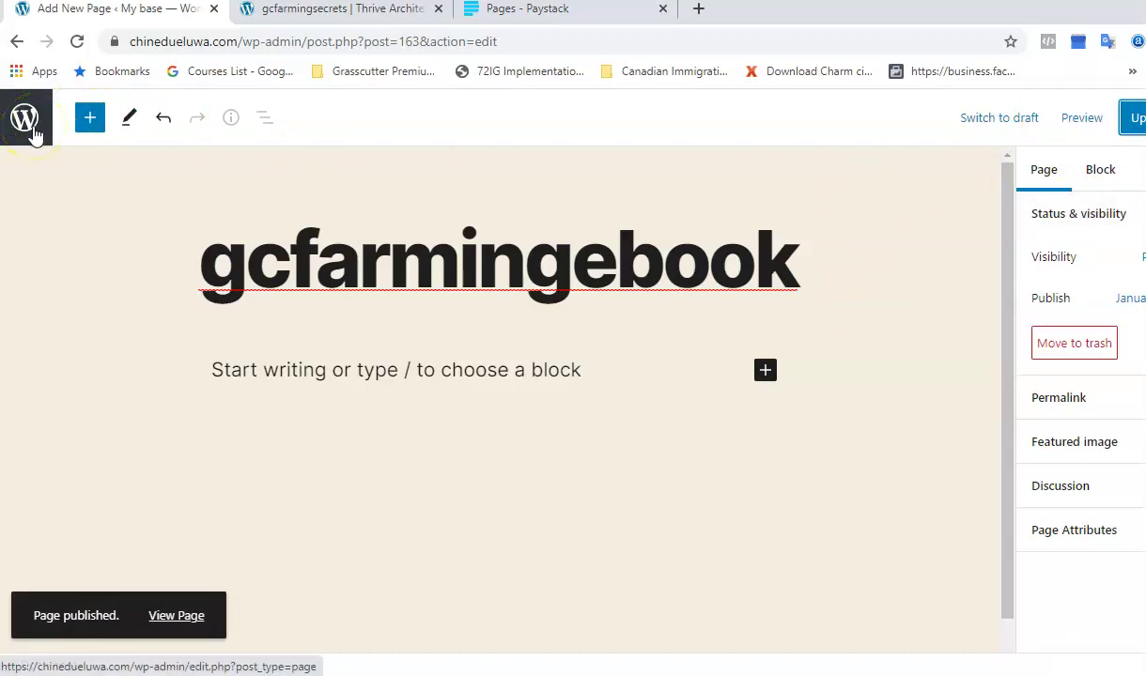
pyautogui.click(32, 136)
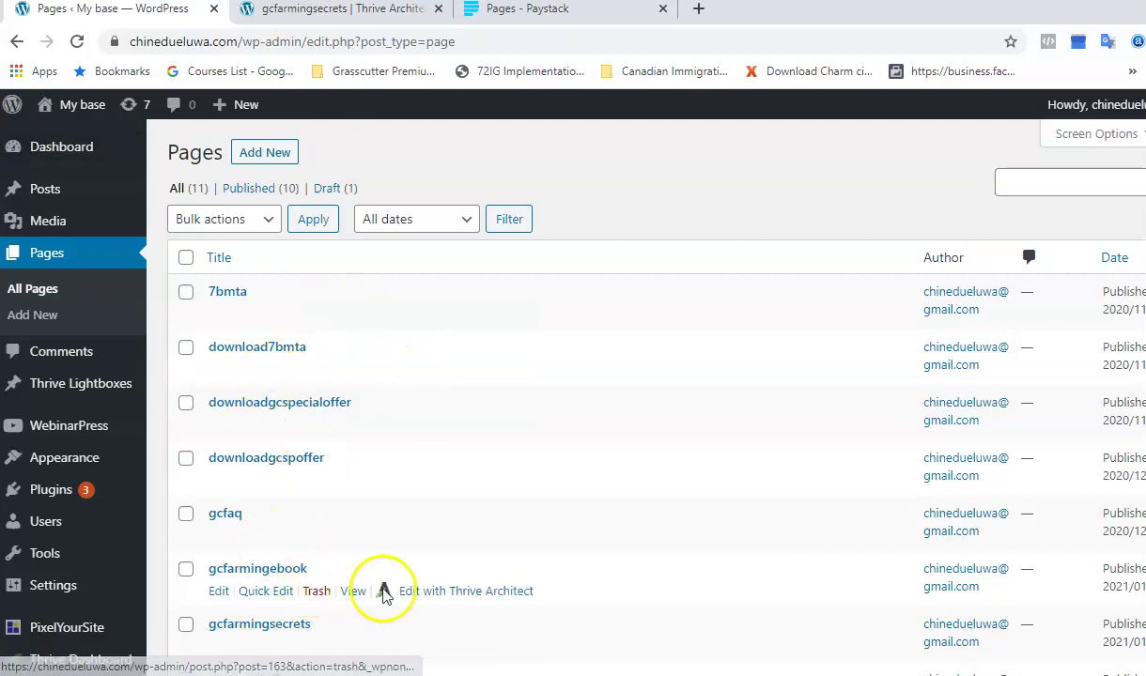
pyautogui.click(466, 593)
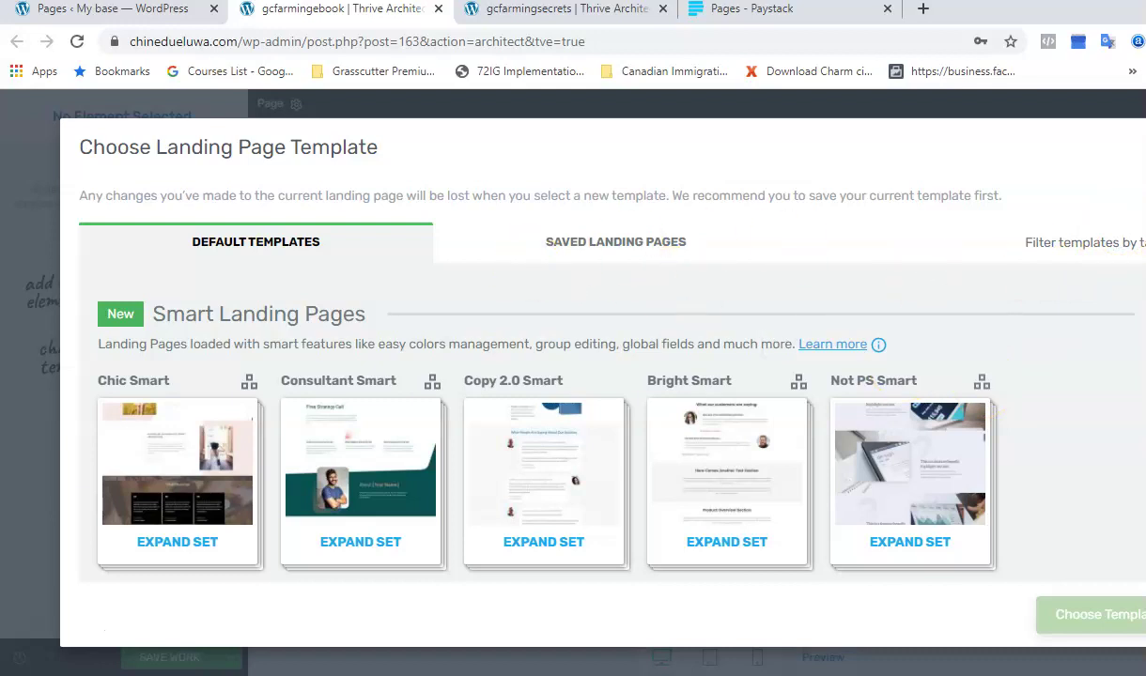
# Browse the default landing page templates and expand the Ebook Smart set
pyautogui.scroll(-5, 545, 423)
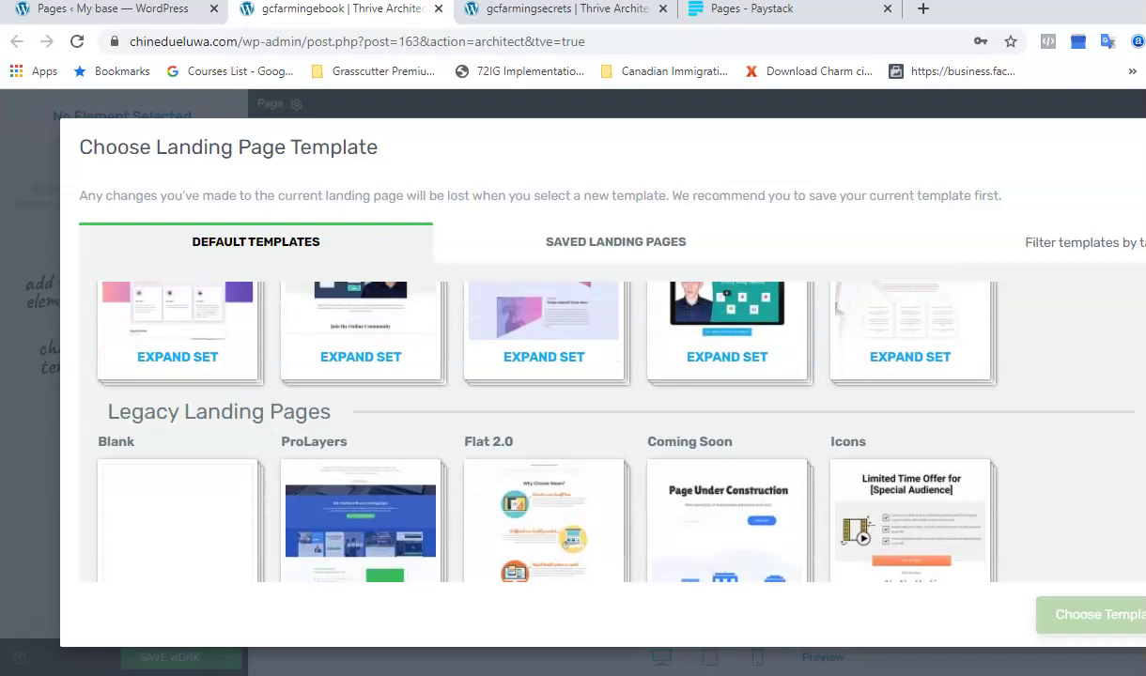
pyautogui.scroll(-8, 545, 422)
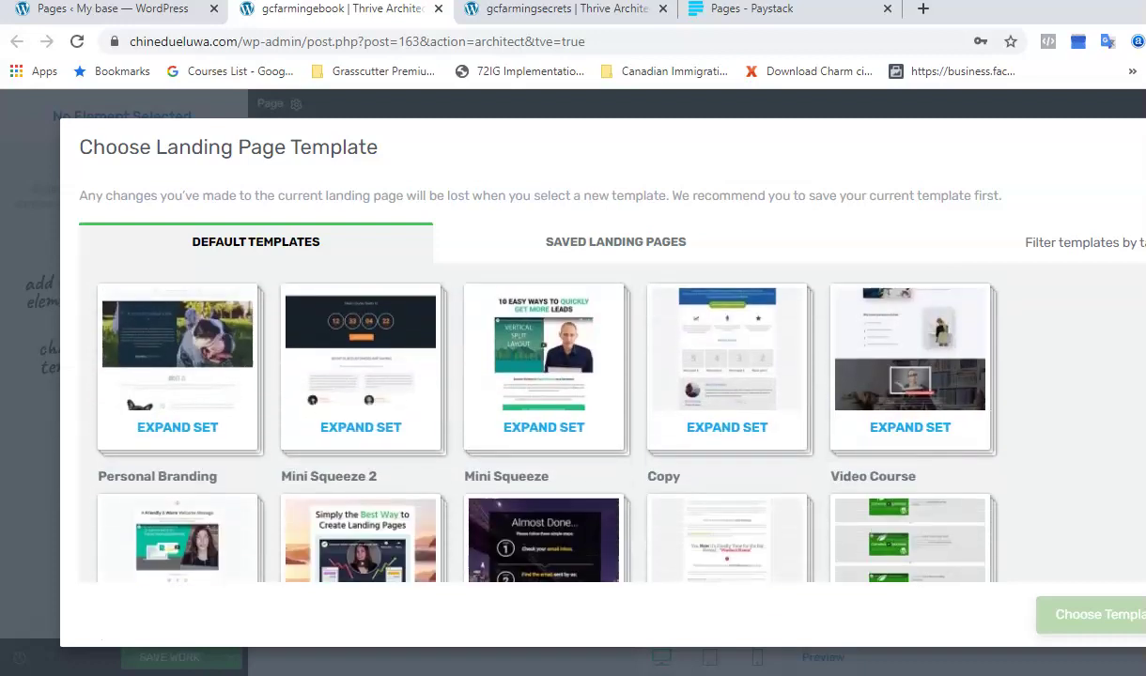
pyautogui.scroll(-6, 545, 423)
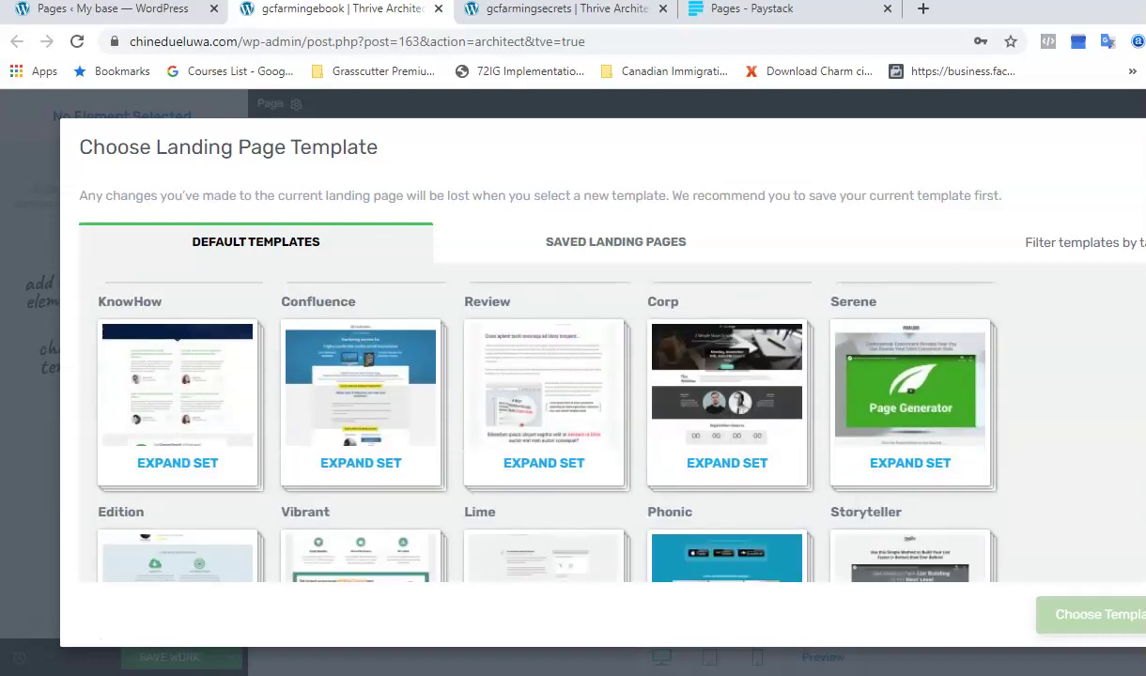
pyautogui.scroll(-2, 545, 422)
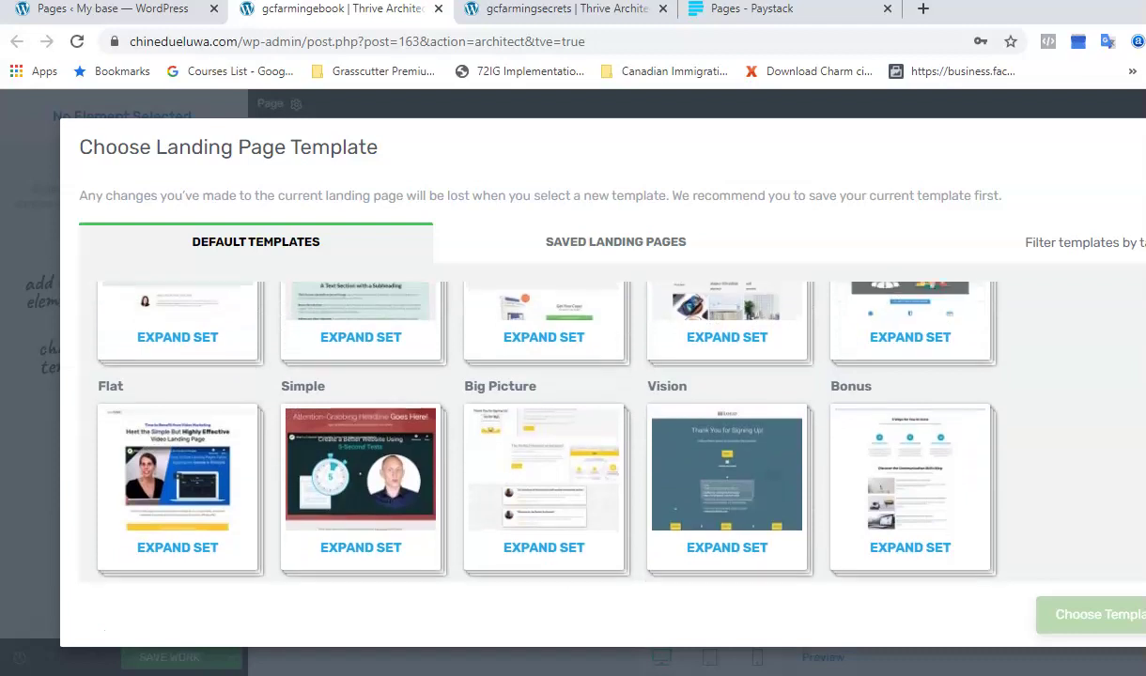
pyautogui.scroll(10, 545, 423)
pyautogui.scroll(3, 545, 422)
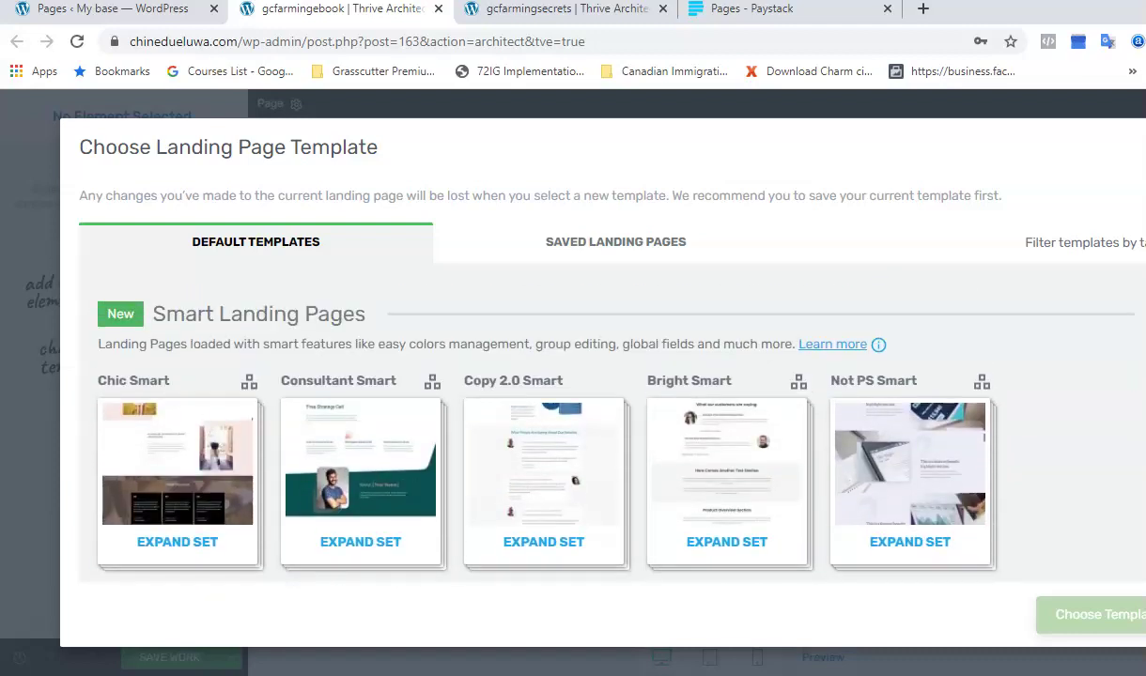
pyautogui.scroll(-2, 544, 423)
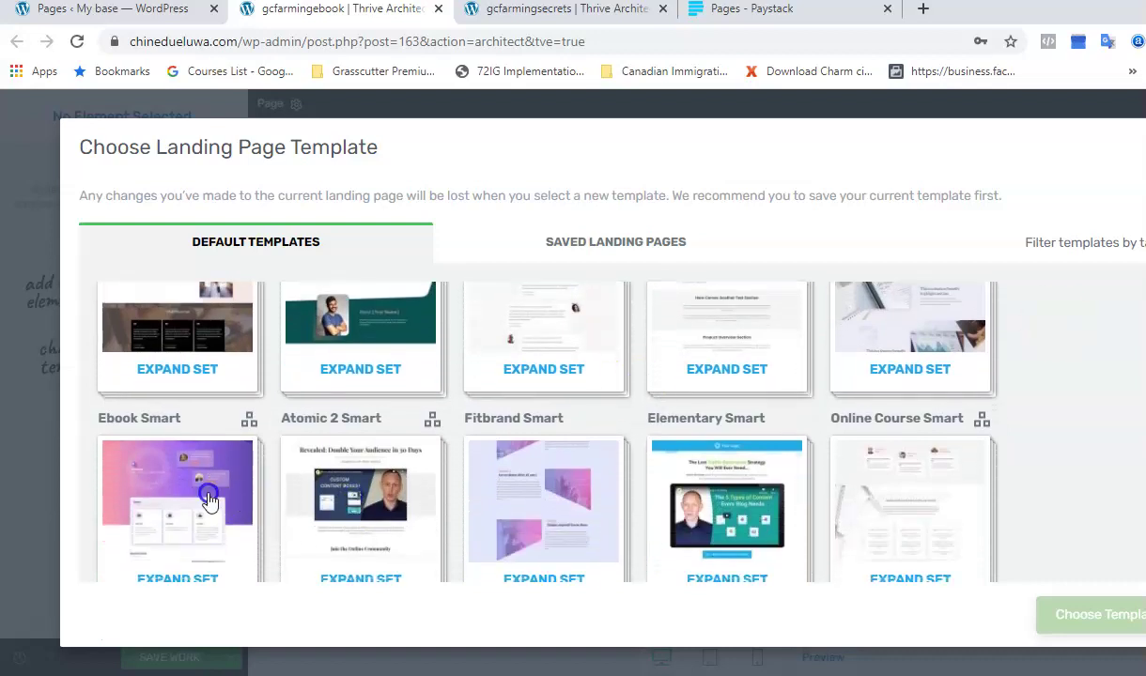
pyautogui.click(209, 501)
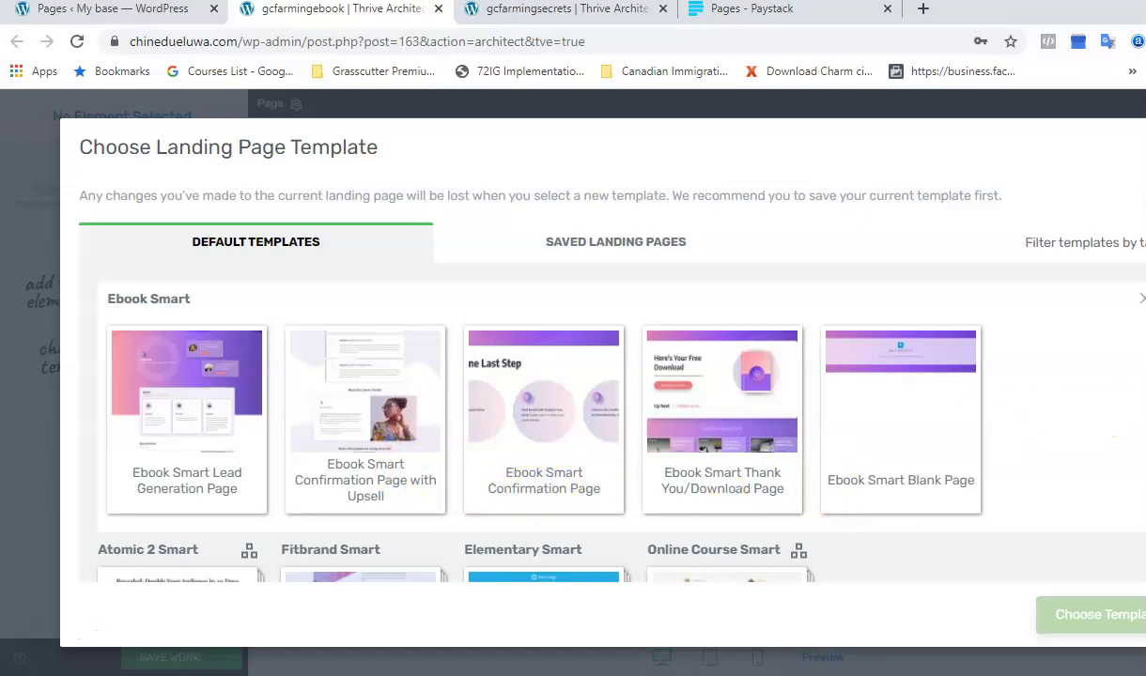
# Apply the Ebook Smart Lead Generation Page template to the page
pyautogui.scroll(-1, 592, 422)
pyautogui.scroll(1, 592, 422)
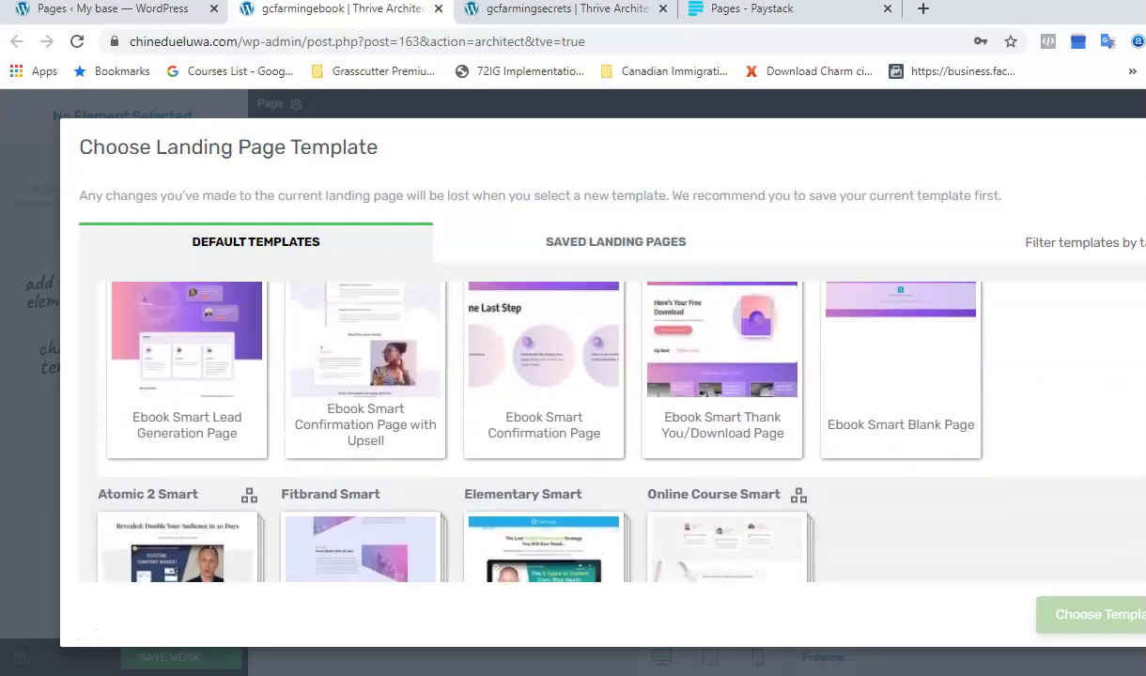
pyautogui.click(190, 447)
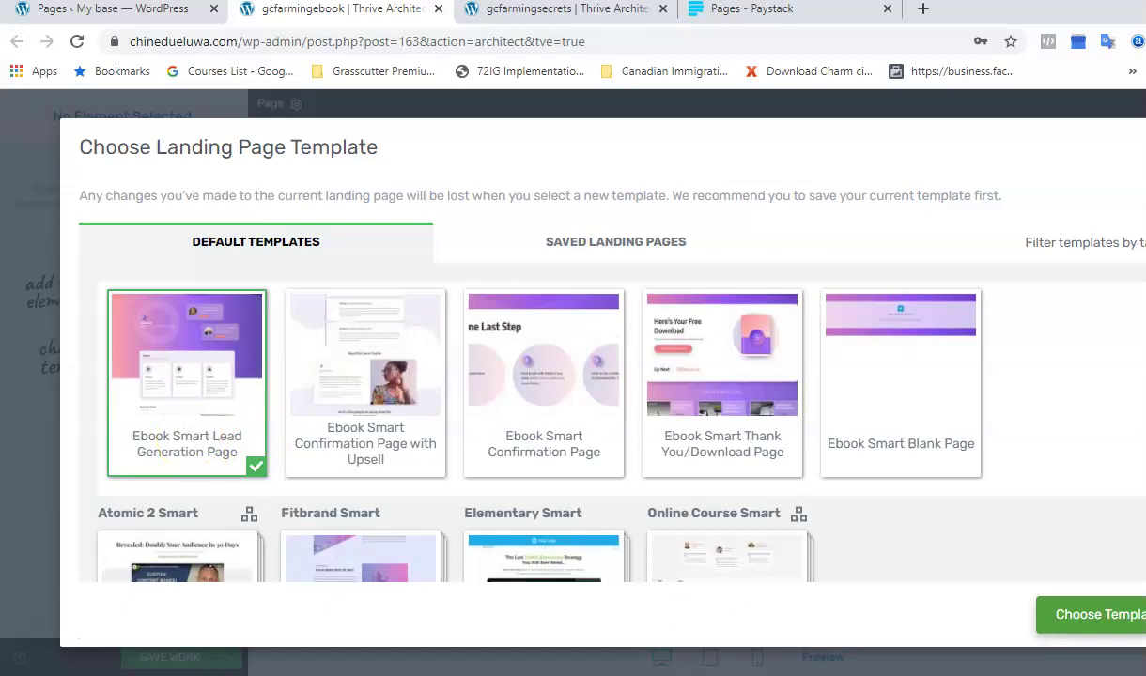
pyautogui.click(1113, 615)
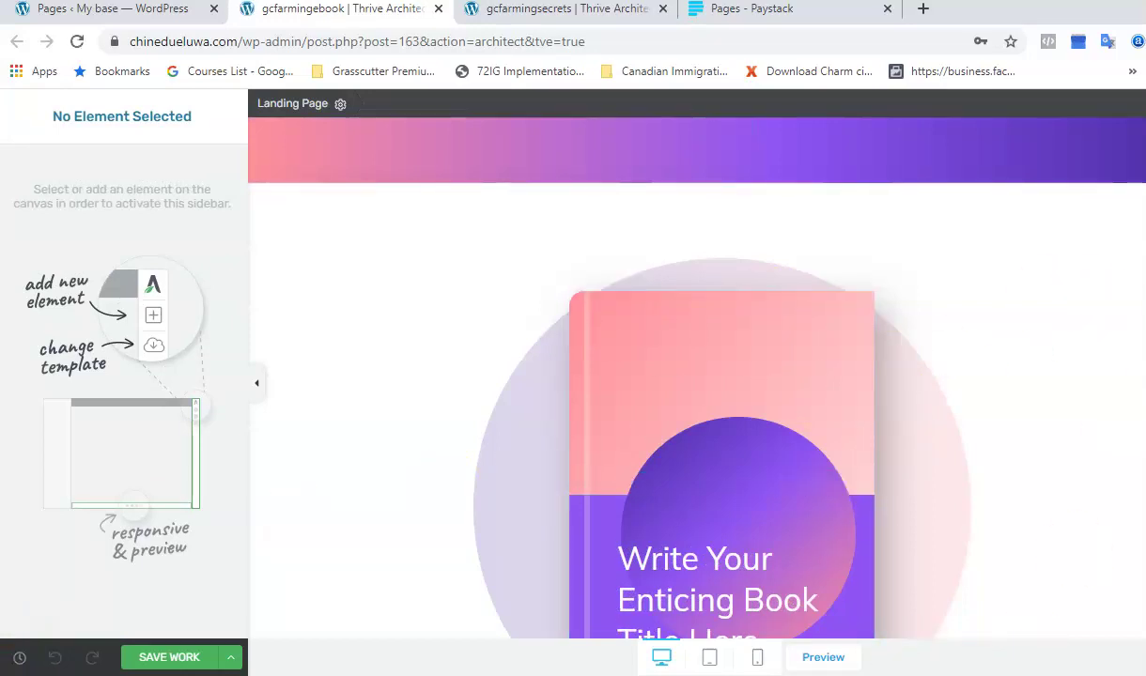
# Preview the gcfarmingebook landing page and review its book cover, opt-in form and testimonials sections
pyautogui.scroll(-10, 695, 375)
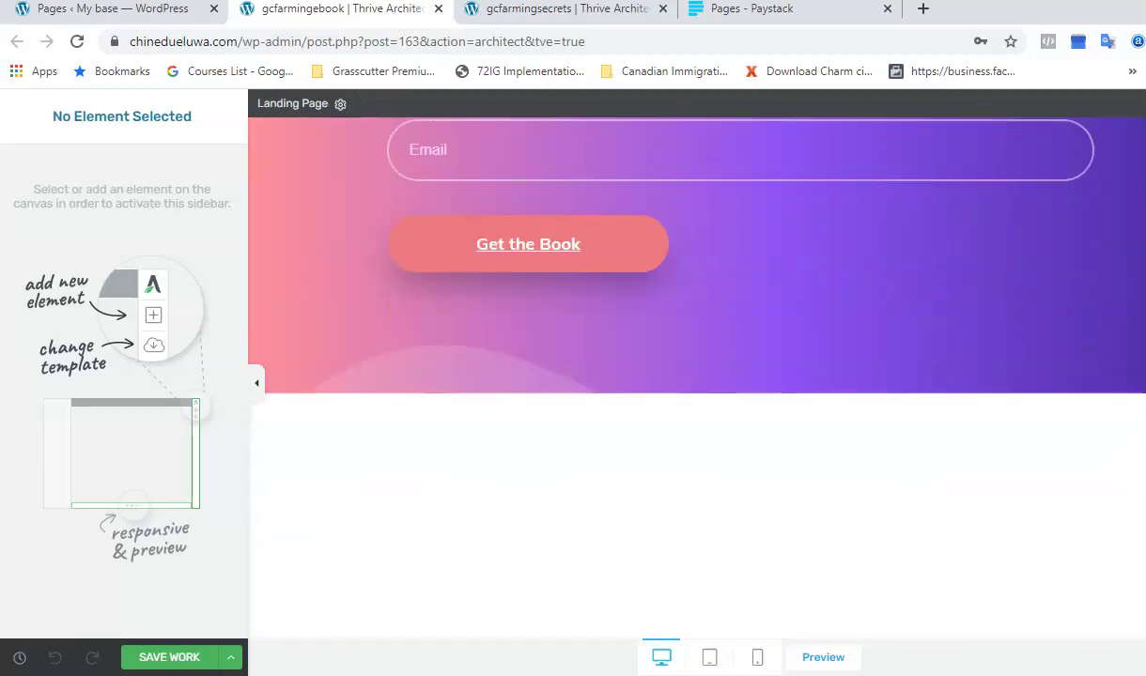
pyautogui.scroll(10, 695, 375)
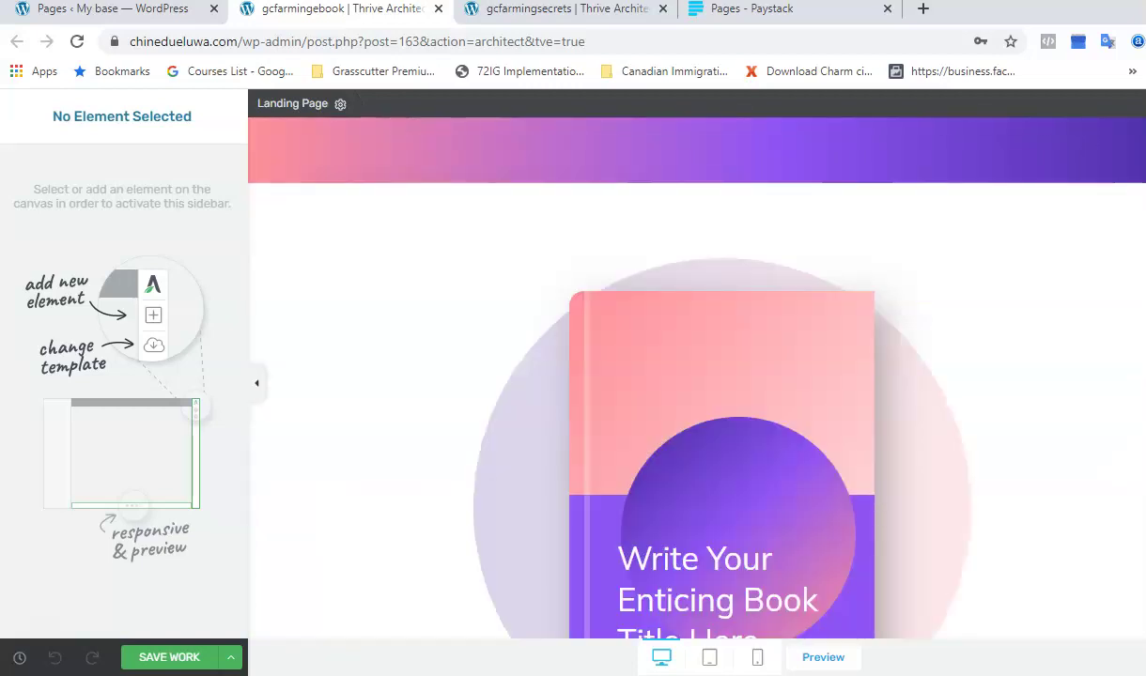
pyautogui.click(822, 658)
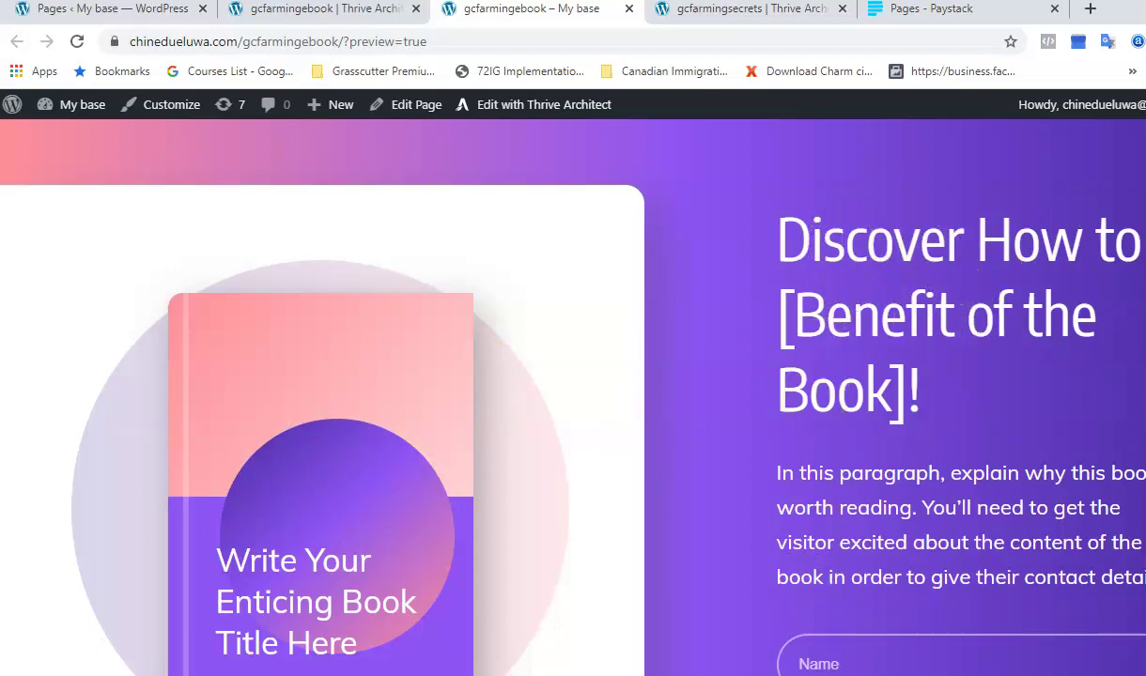
pyautogui.scroll(-3, 1013, 436)
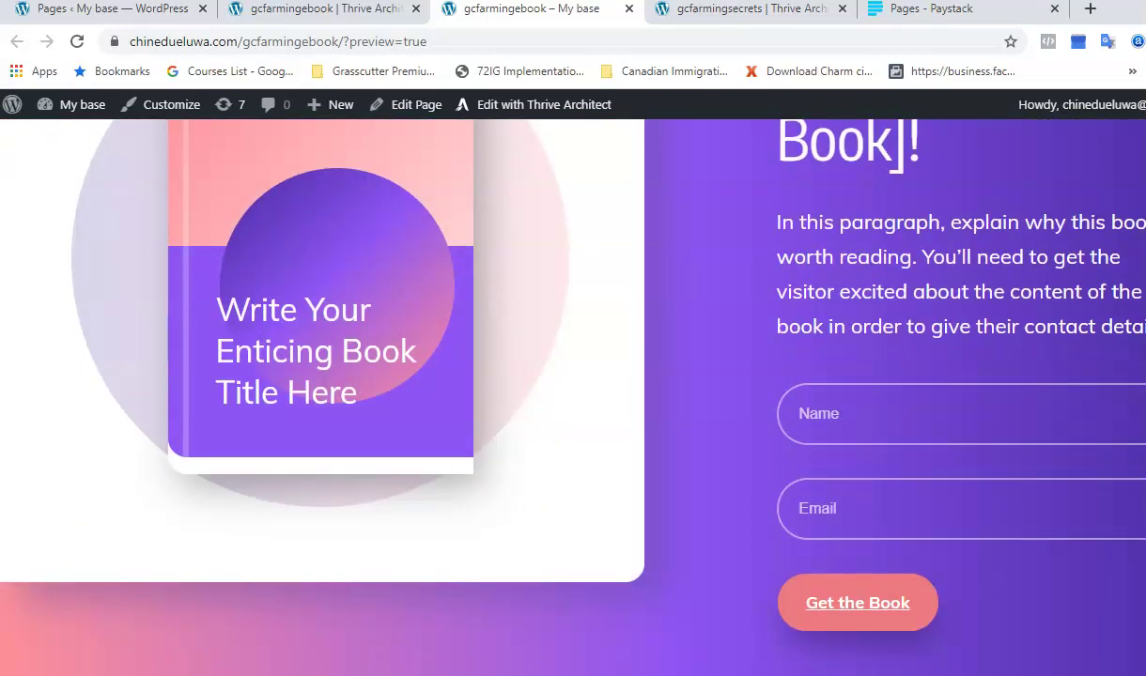
pyautogui.scroll(-3, 573, 397)
pyautogui.scroll(-6, 572, 396)
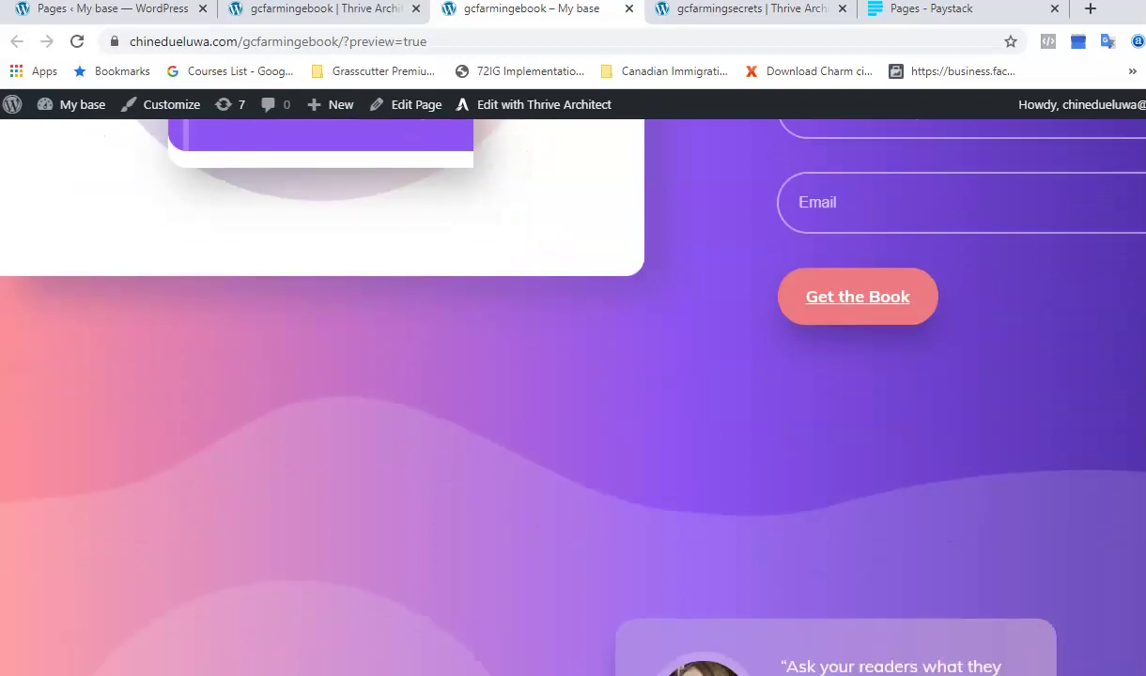
pyautogui.scroll(-12, 573, 397)
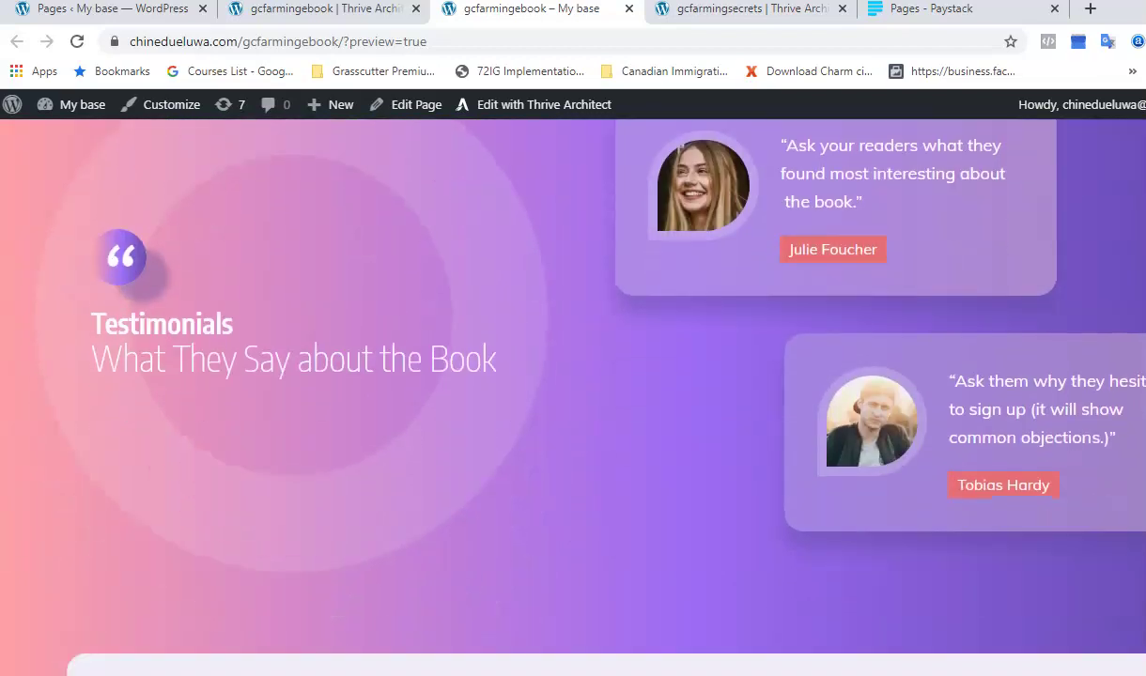
pyautogui.scroll(-2, 573, 397)
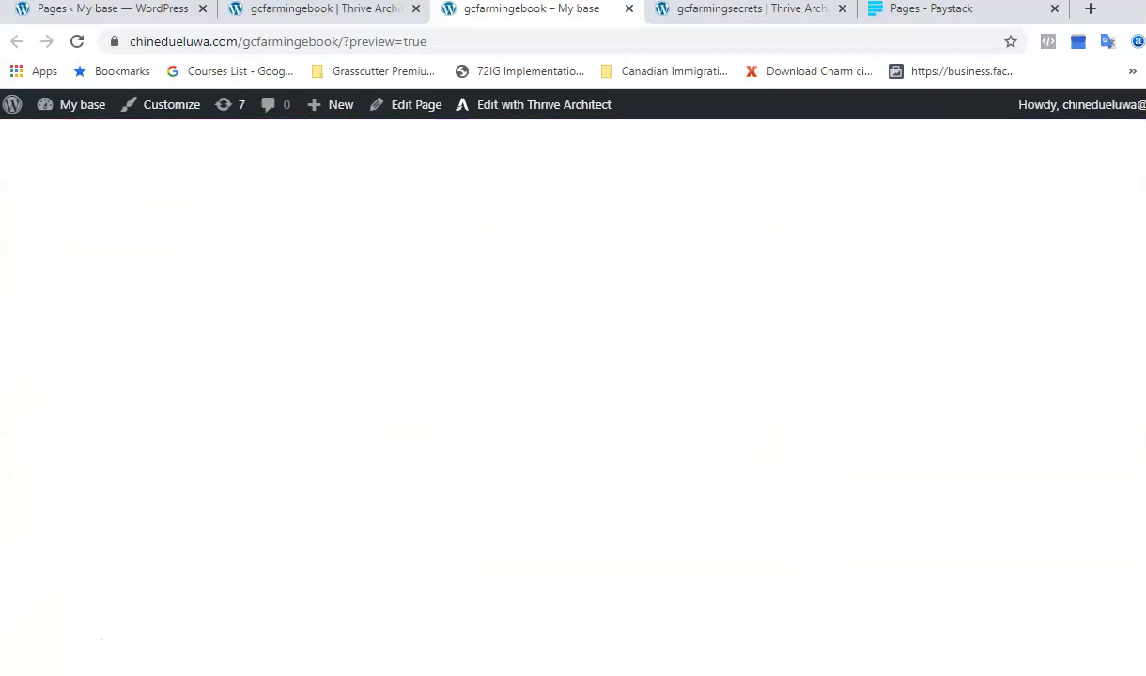
pyautogui.scroll(20, 573, 396)
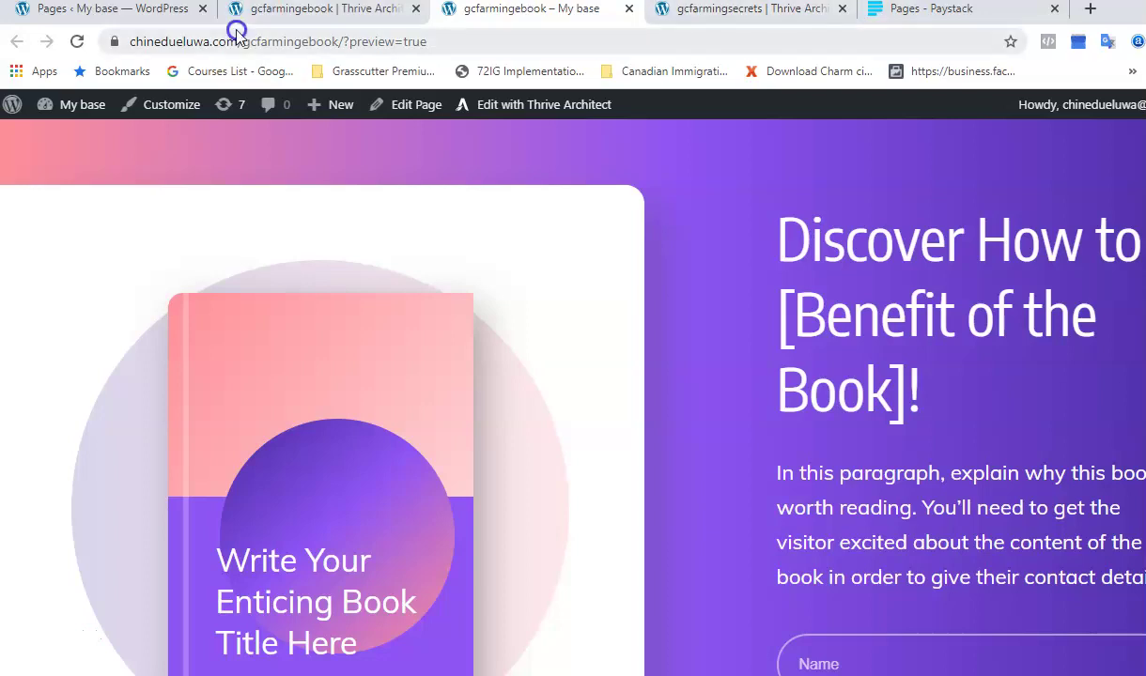
# Go back to the WordPress pages list and view the existing gcfarmingsecrets page in a new tab
pyautogui.click(159, 19)
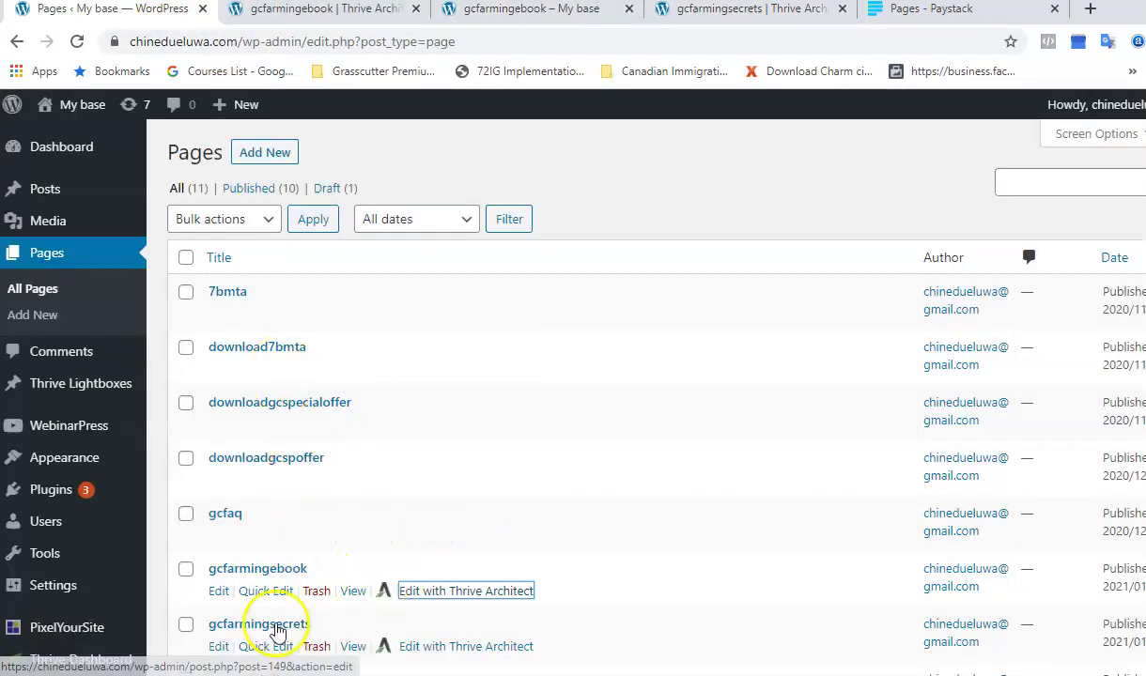
pyautogui.scroll(-4, 435, 318)
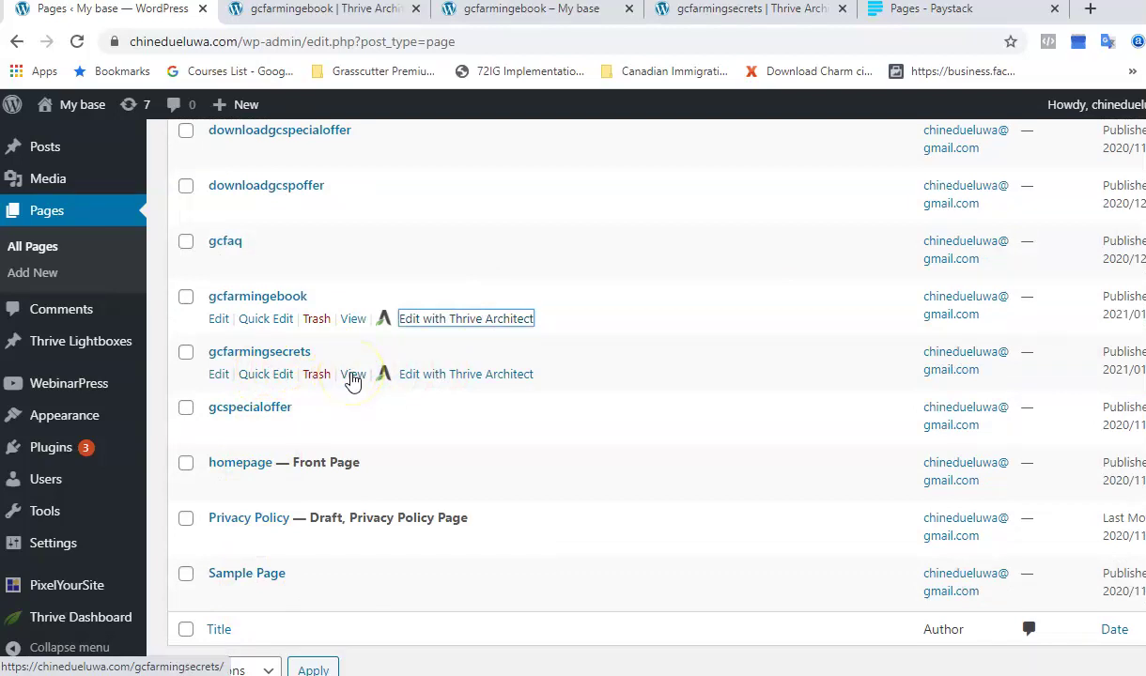
pyautogui.rightClick(352, 376)
pyautogui.click(387, 383)
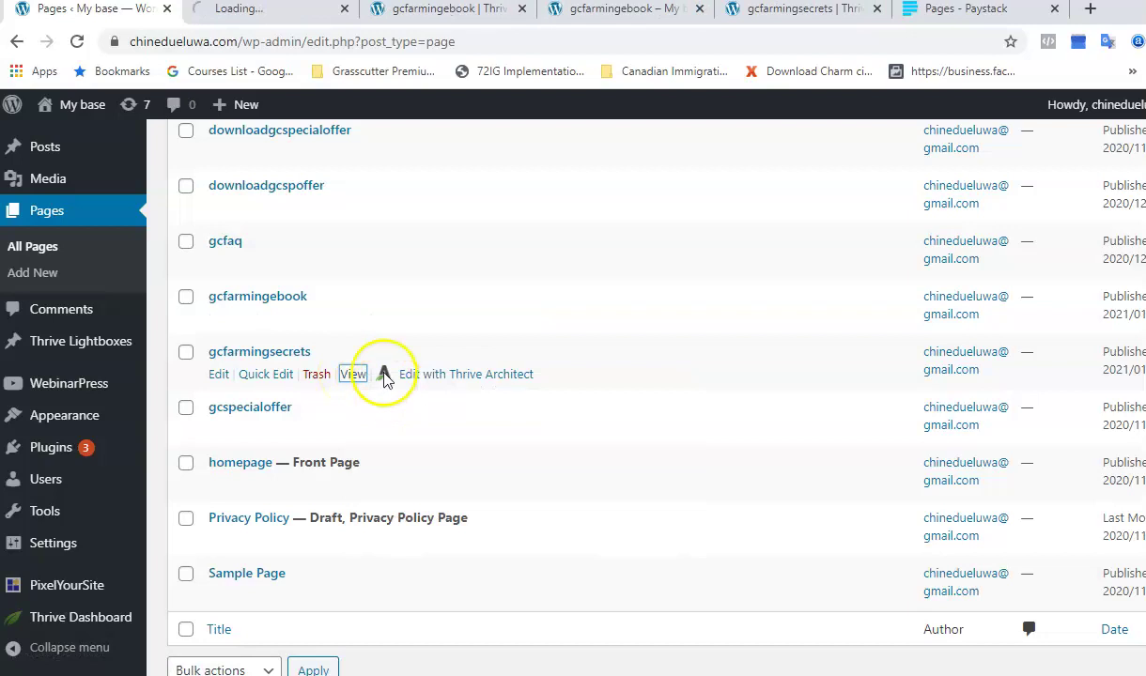
pyautogui.click(288, 13)
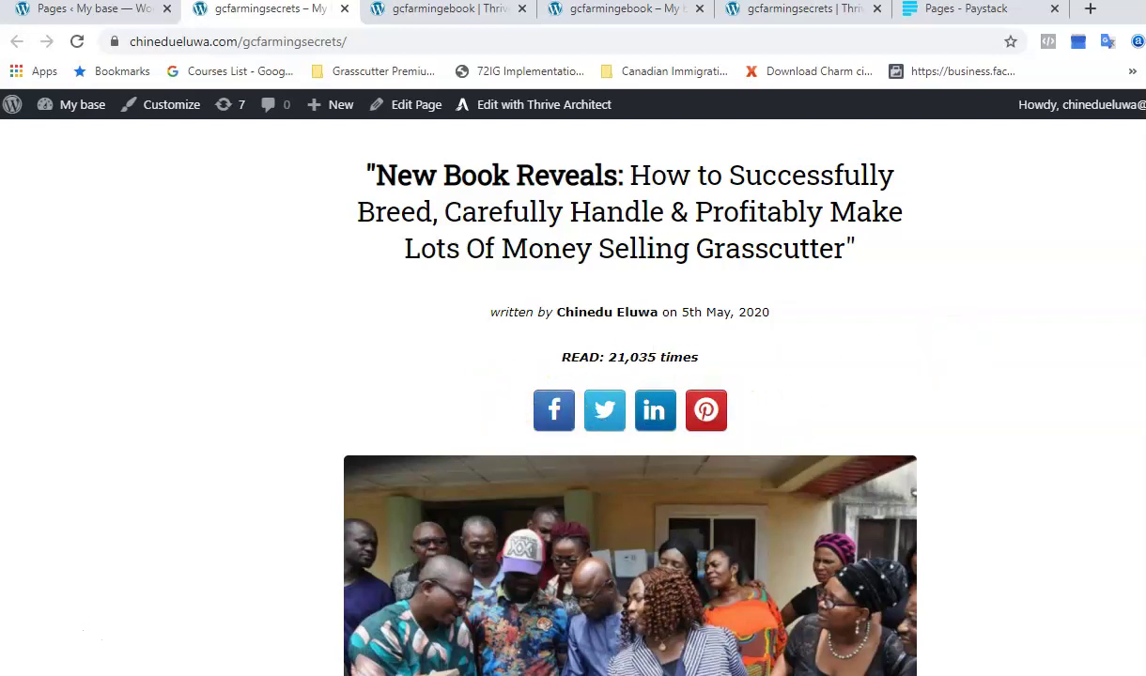
# Read through the gcfarmingsecrets sales page, from its headline and sales letter down to the buy button
pyautogui.scroll(-3, 630, 394)
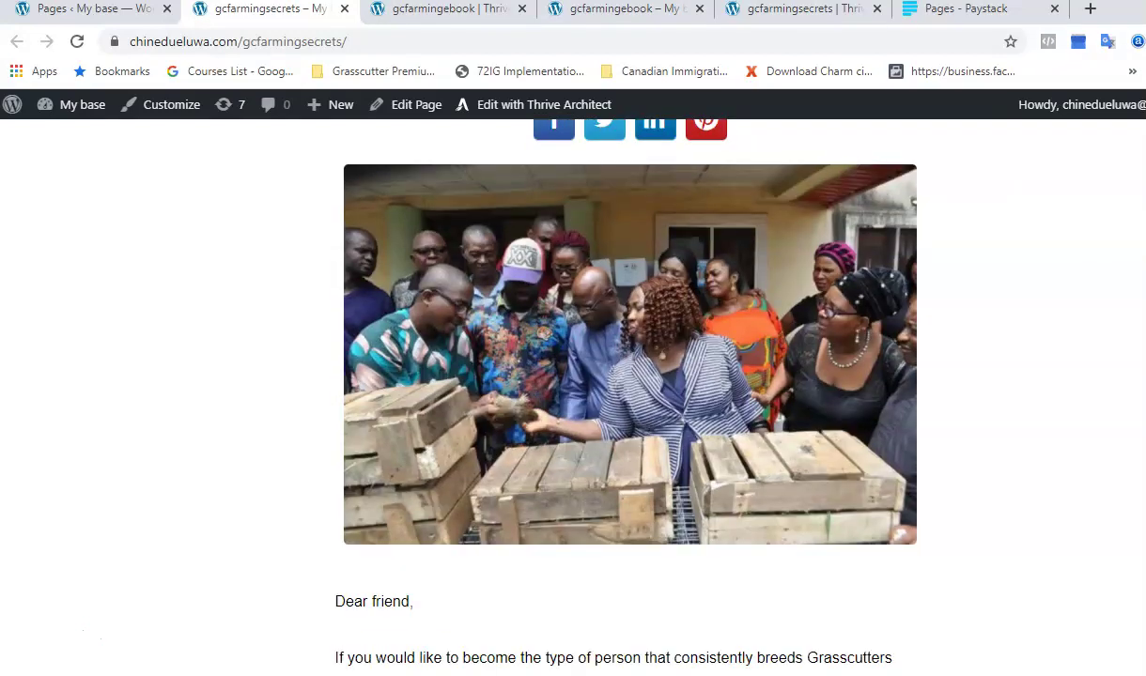
pyautogui.scroll(-4, 620, 375)
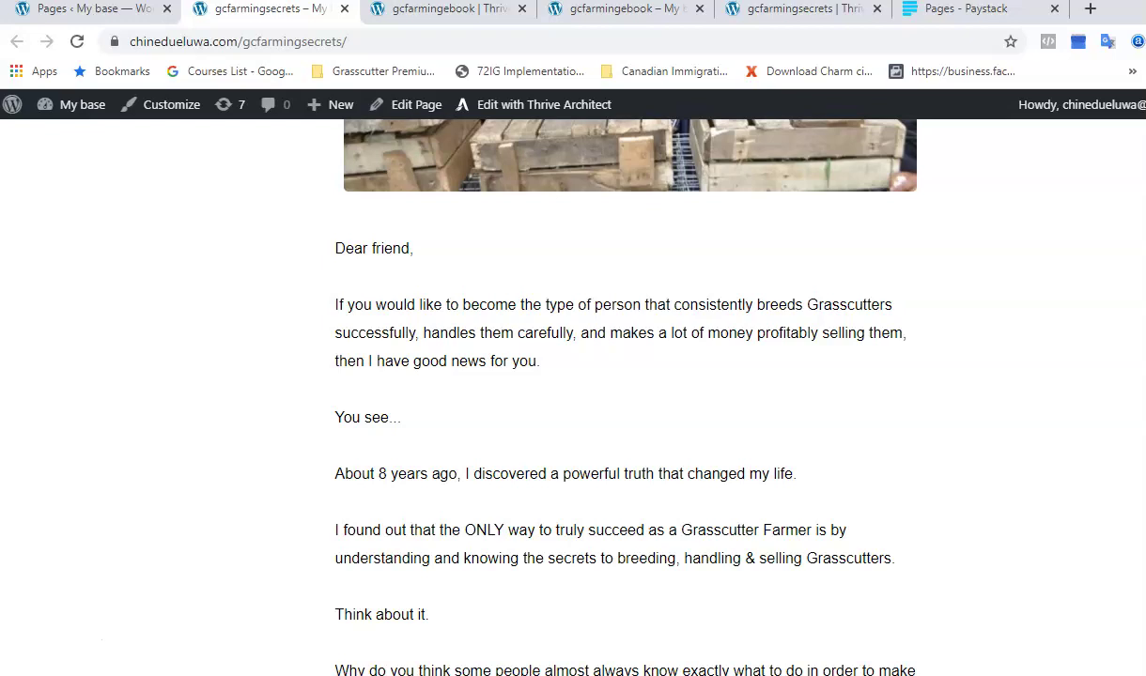
pyautogui.scroll(-4, 616, 394)
pyautogui.scroll(-10, 598, 394)
pyautogui.scroll(-10, 598, 395)
pyautogui.scroll(-3, 597, 395)
pyautogui.scroll(-7, 597, 394)
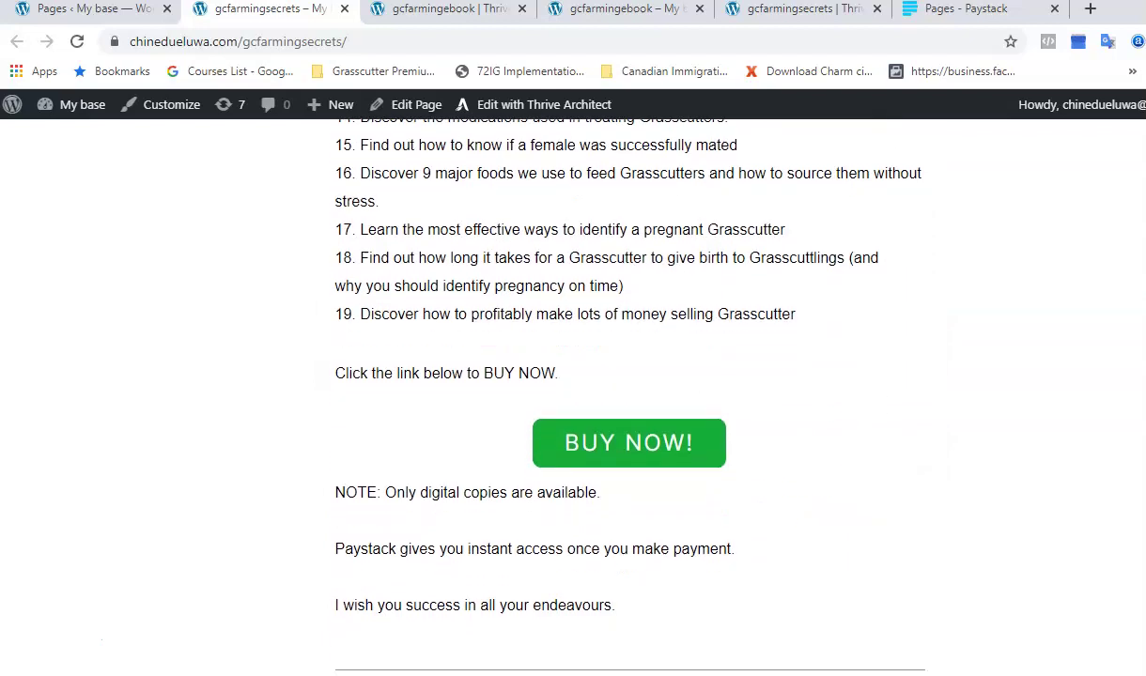
# Follow the sales page's BUY NOW link to the Paystack checkout form and examine that payment page's settings in the Paystack dashboard
pyautogui.click(670, 445)
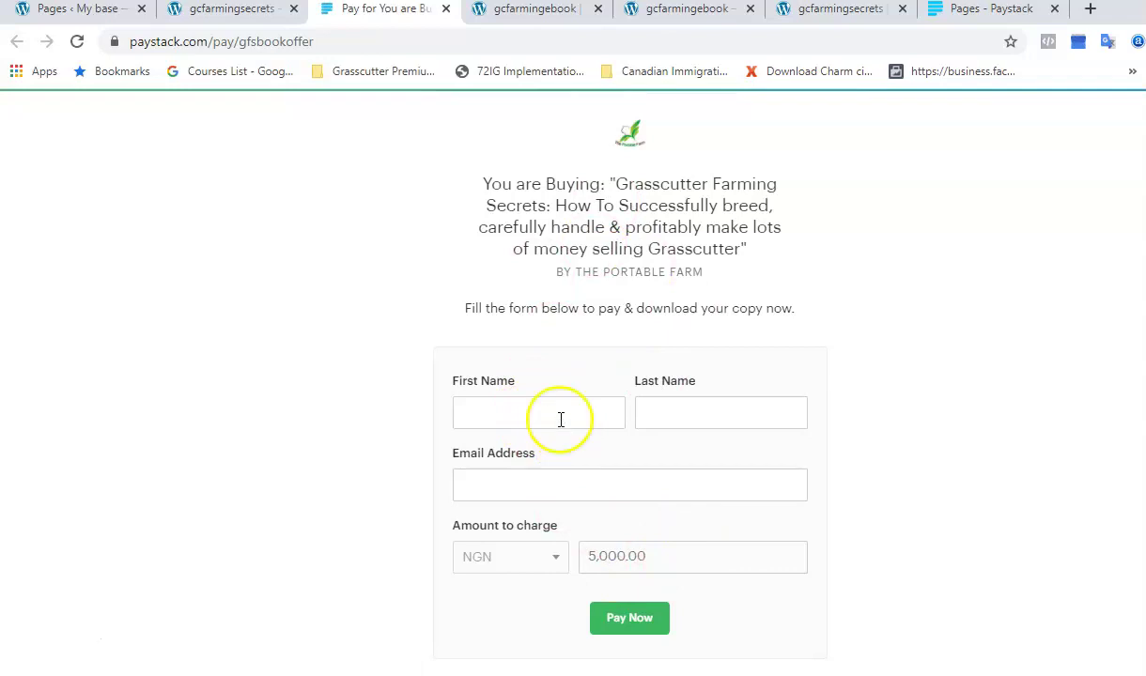
pyautogui.click(251, 11)
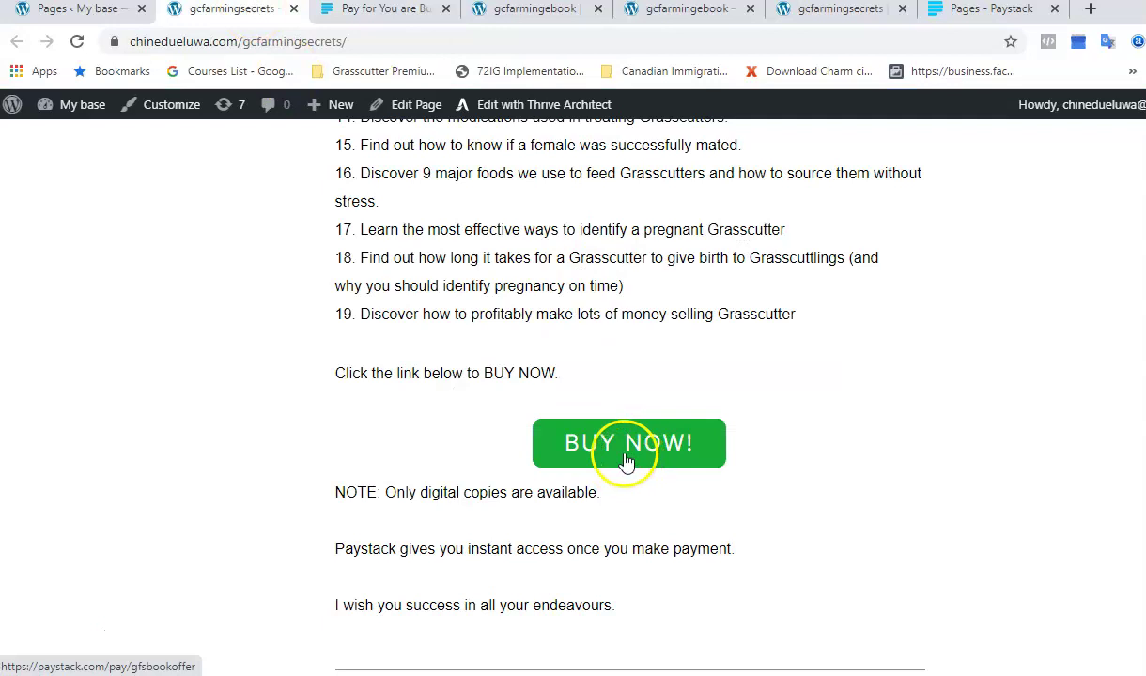
pyautogui.click(391, 11)
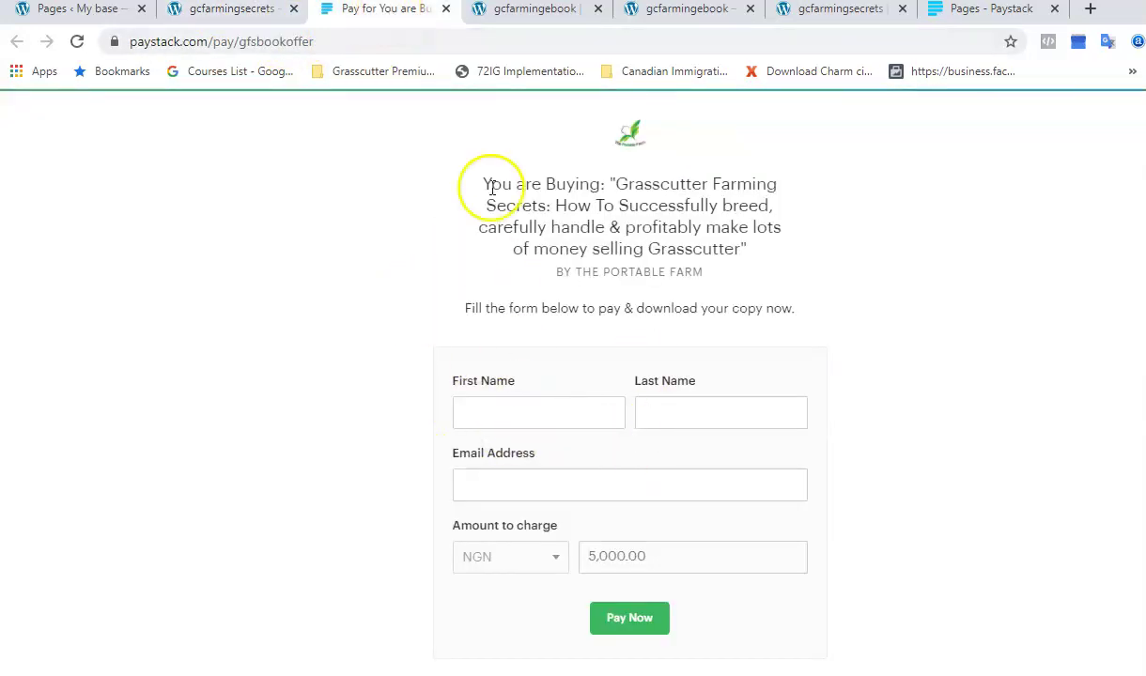
pyautogui.click(1018, 9)
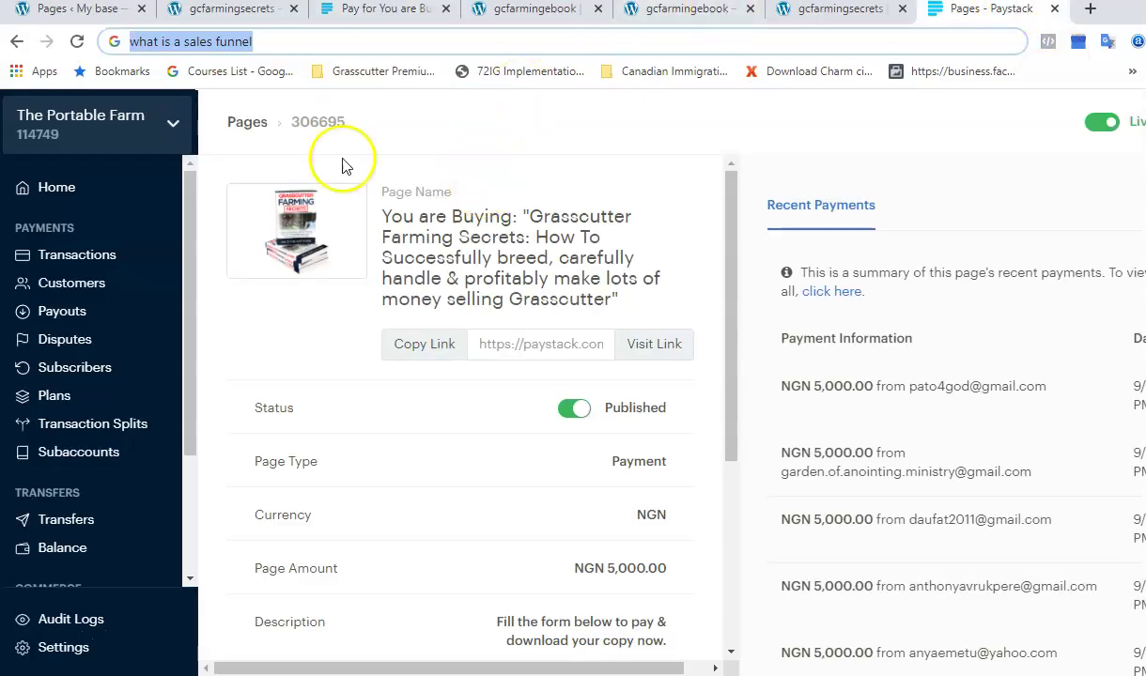
pyautogui.moveTo(729, 282); pyautogui.dragTo(742, 383)
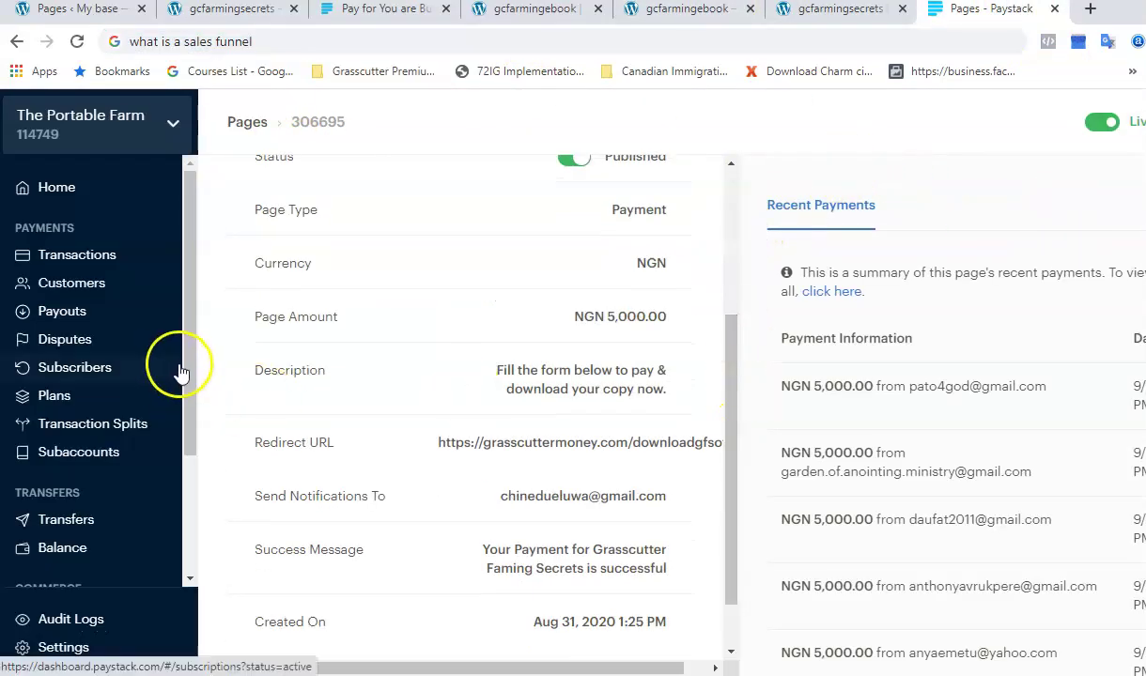
# Open the Payment Pages list in Paystack, logging back in with the prefilled credentials, and look through the listed offers
pyautogui.moveTo(184, 366); pyautogui.dragTo(206, 502)
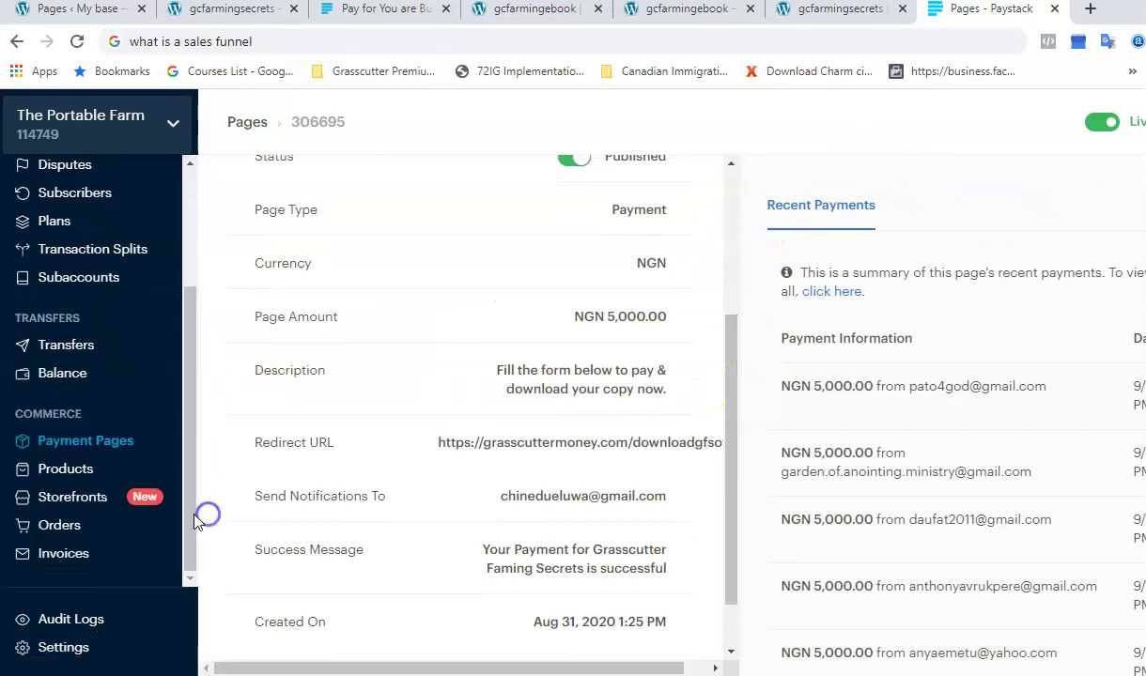
pyautogui.click(98, 441)
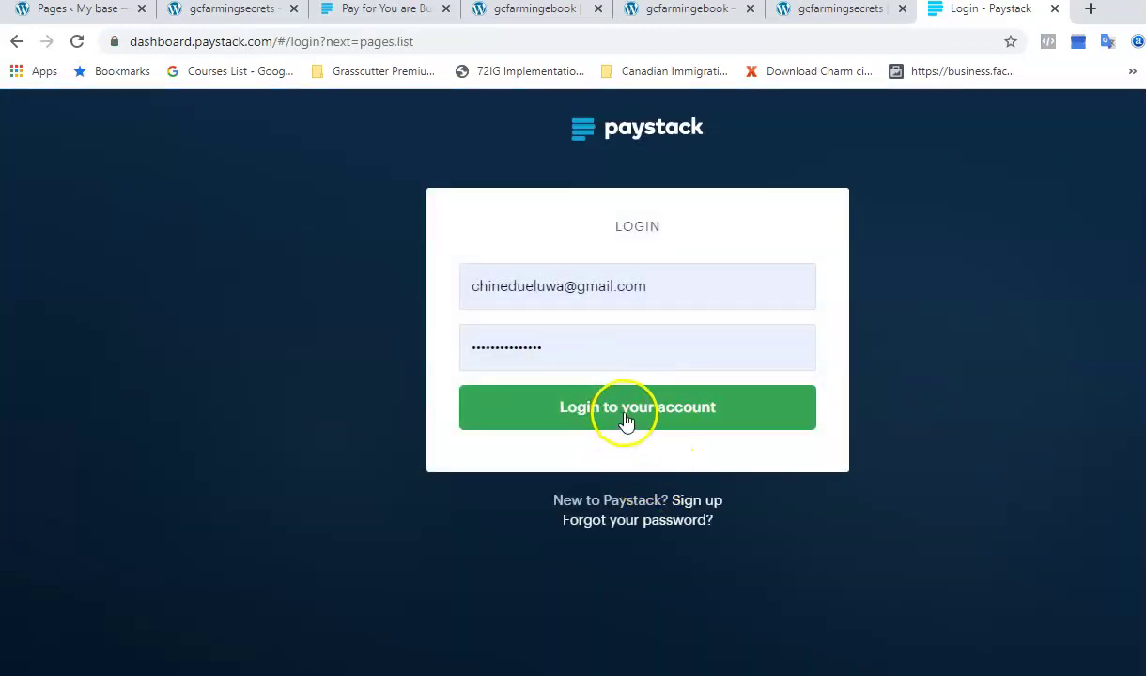
pyautogui.click(627, 421)
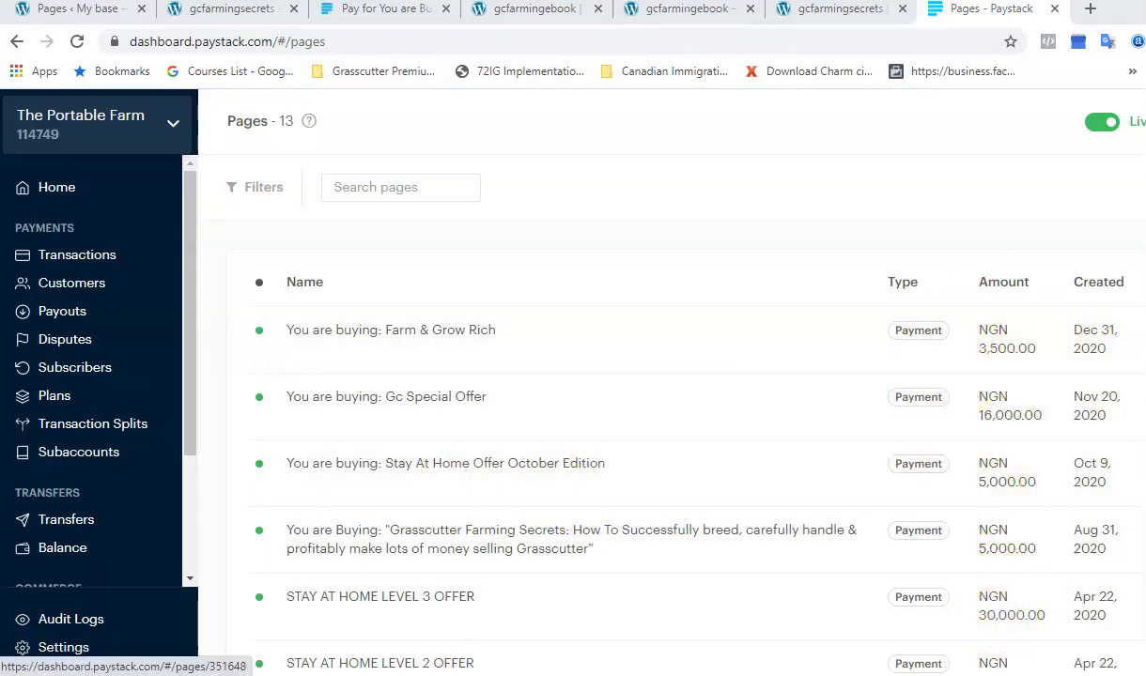
pyautogui.scroll(-2, 672, 442)
pyautogui.scroll(2, 672, 442)
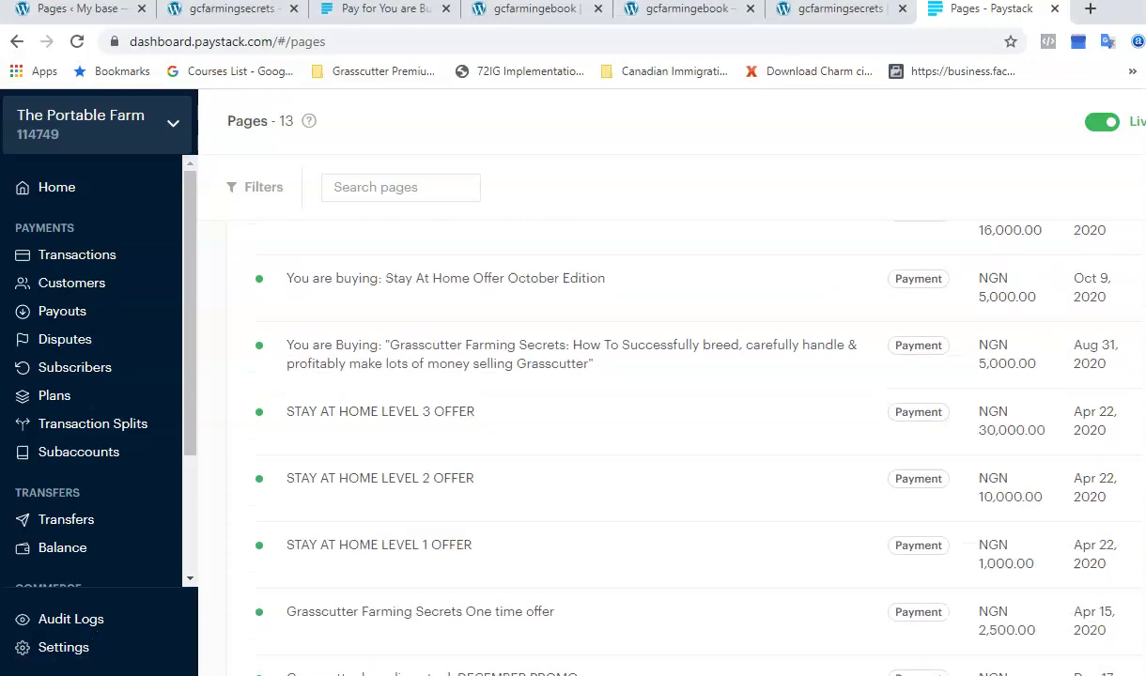
pyautogui.scroll(1, 671, 441)
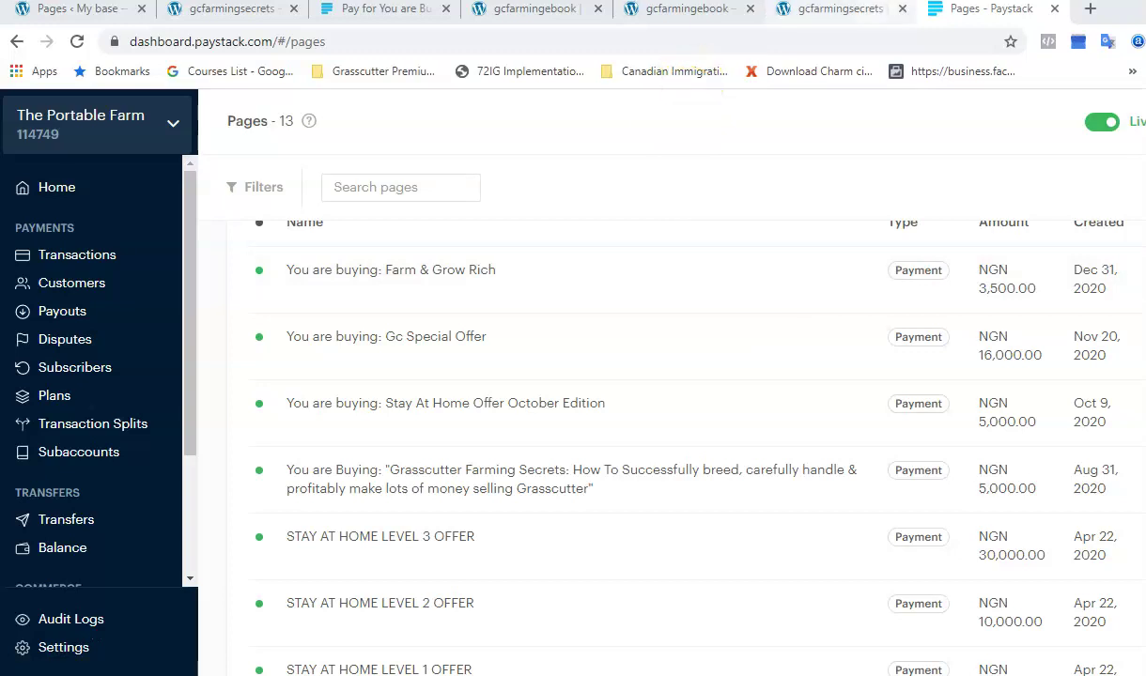
pyautogui.click(839, 8)
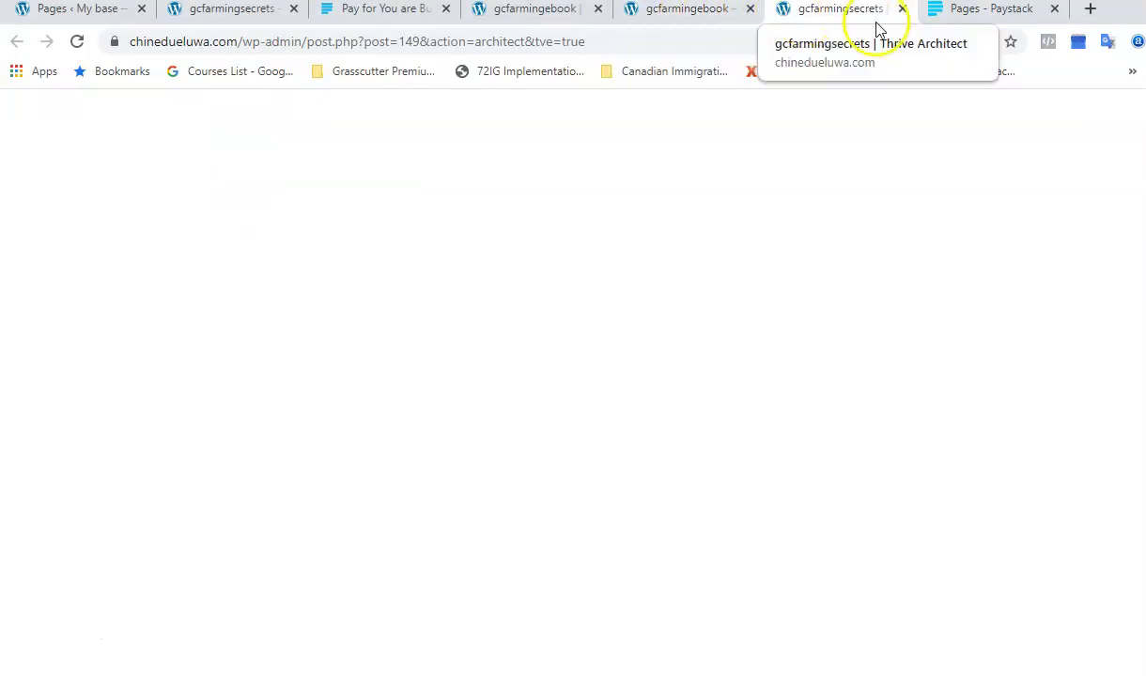
pyautogui.click(997, 15)
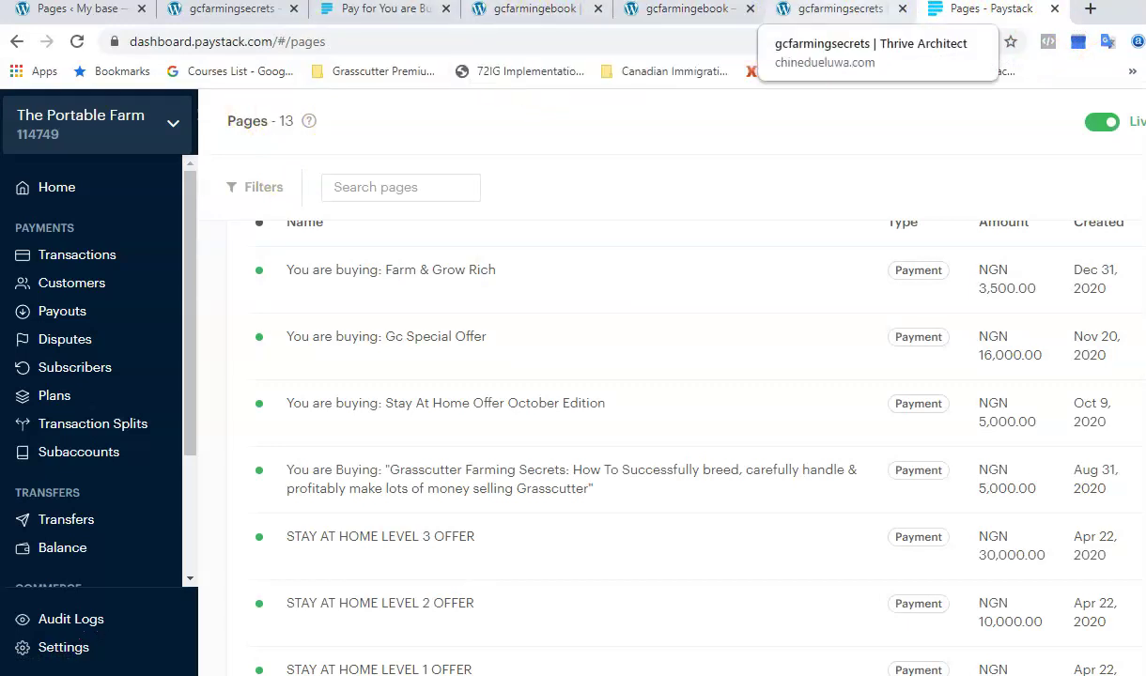
pyautogui.click(836, 10)
pyautogui.click(703, 12)
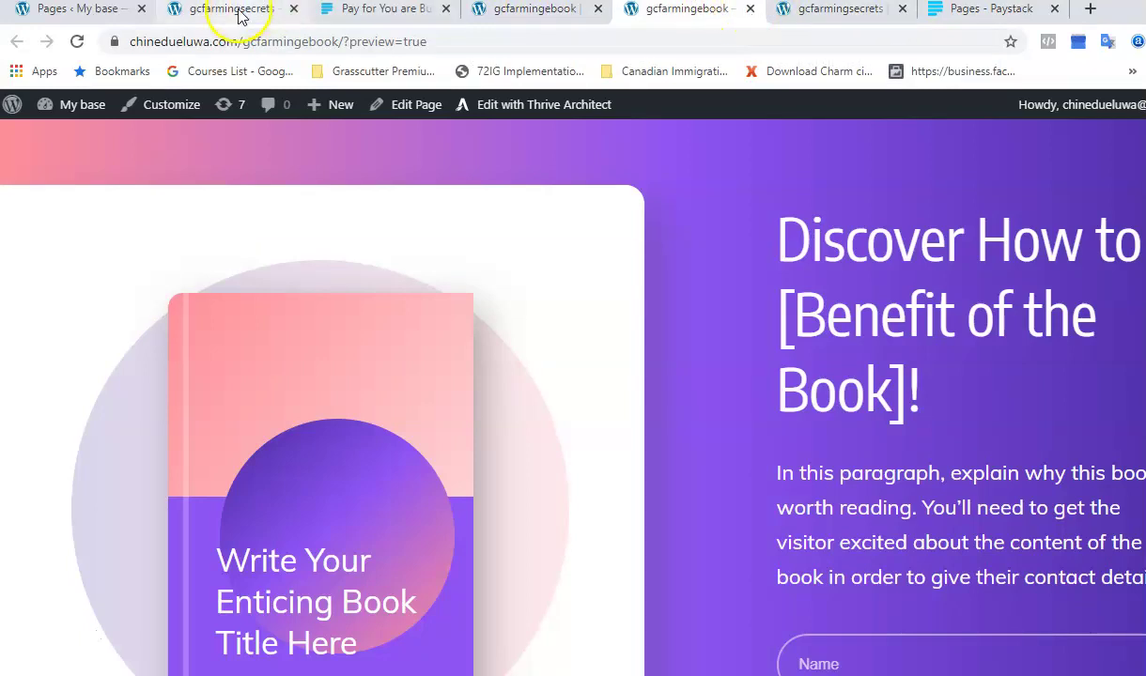
# View the downloadgcspecialoffer page from the WordPress pages list in a new tab and close it again
pyautogui.click(83, 10)
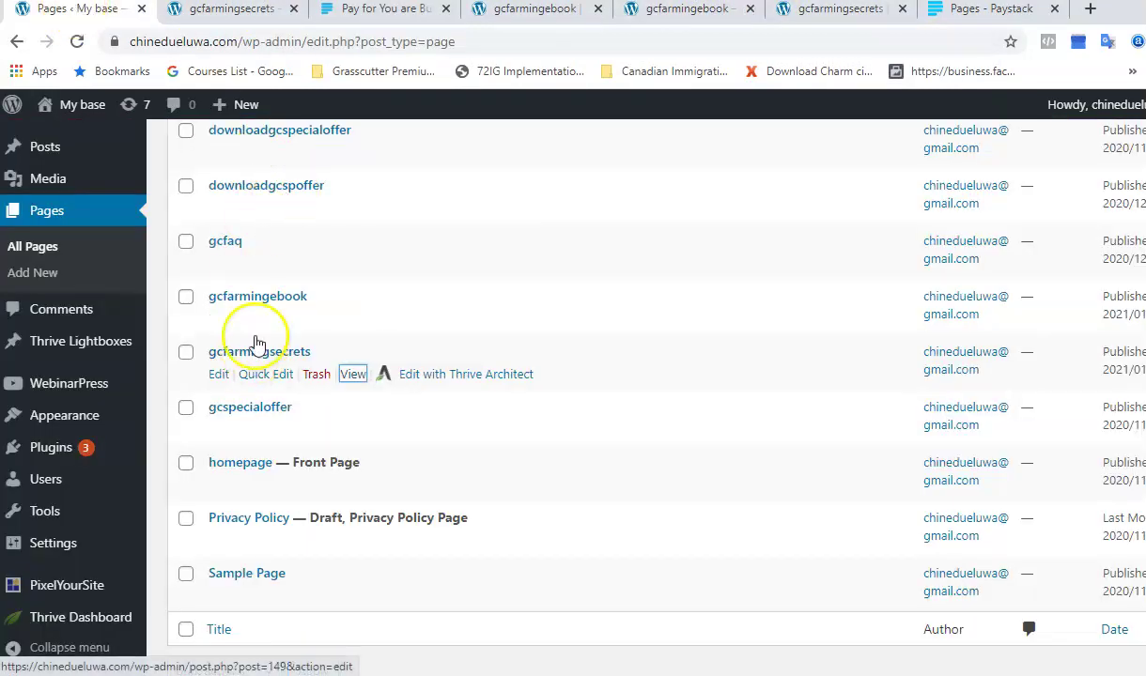
pyautogui.moveTo(418, 214)
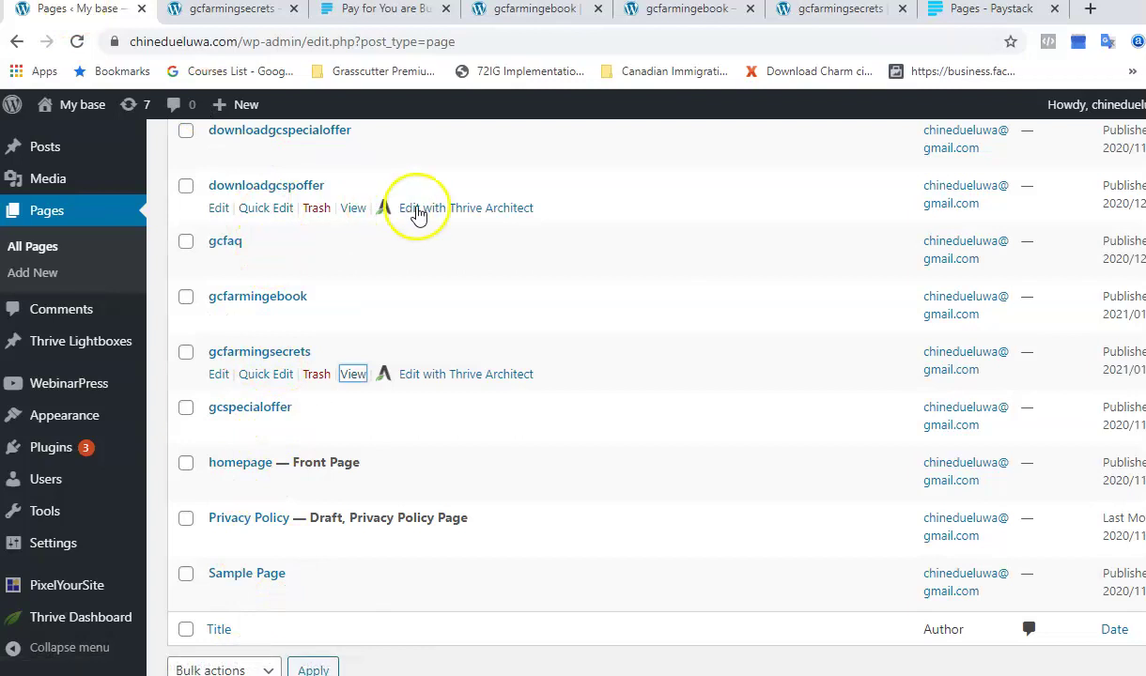
pyautogui.moveTo(333, 131)
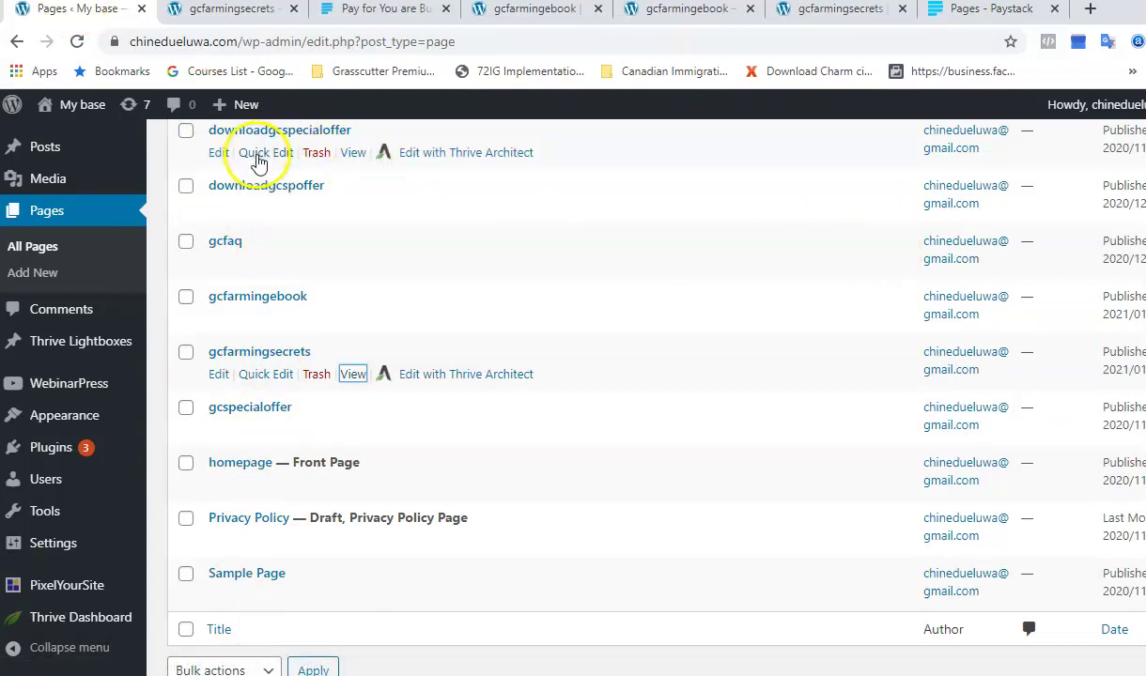
pyautogui.rightClick(360, 165)
pyautogui.click(385, 171)
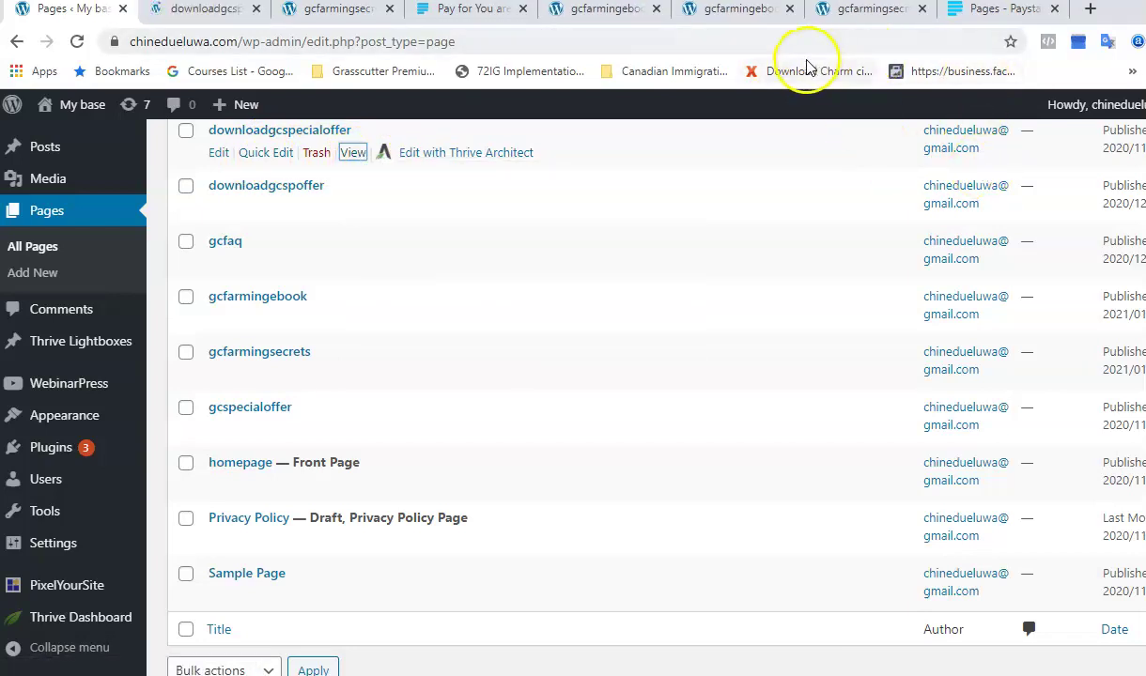
pyautogui.click(202, 8)
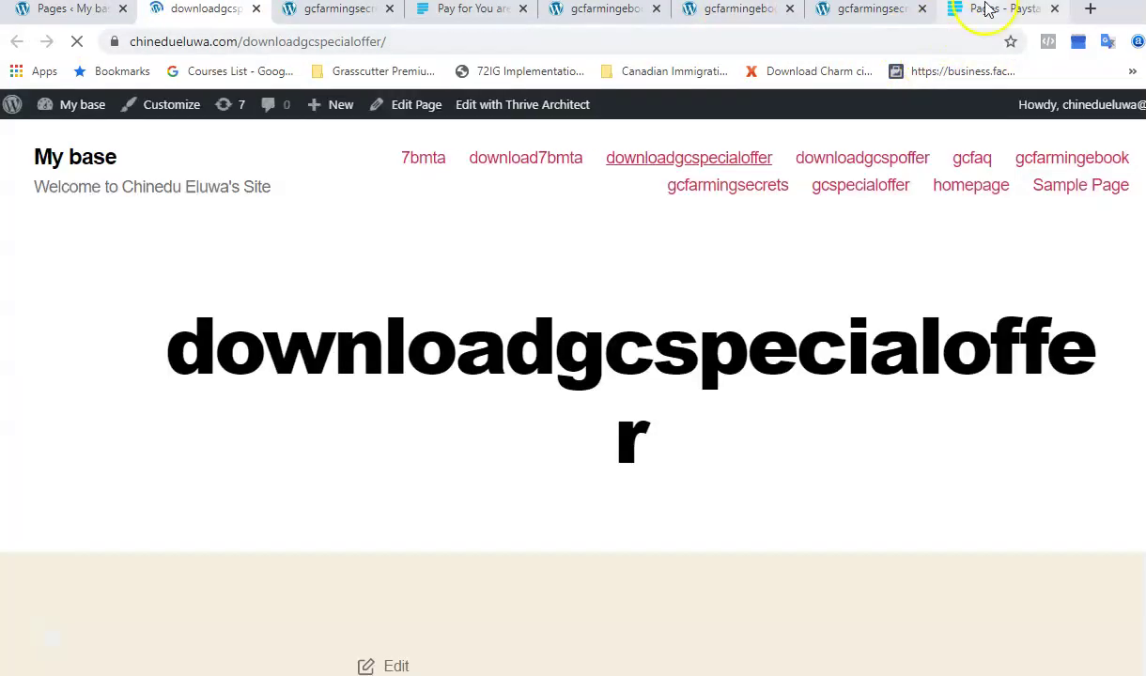
pyautogui.click(983, 9)
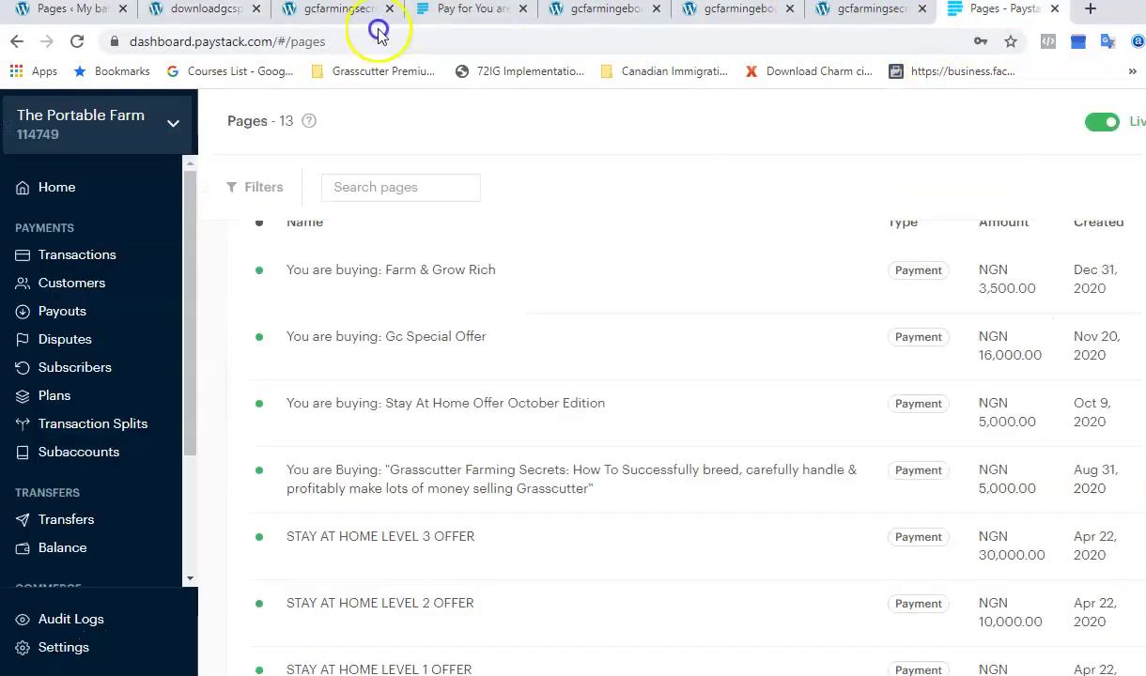
pyautogui.click(249, 14)
# Open the downloadgcspoffer page from the WordPress pages list in a new tab
pyautogui.click(77, 10)
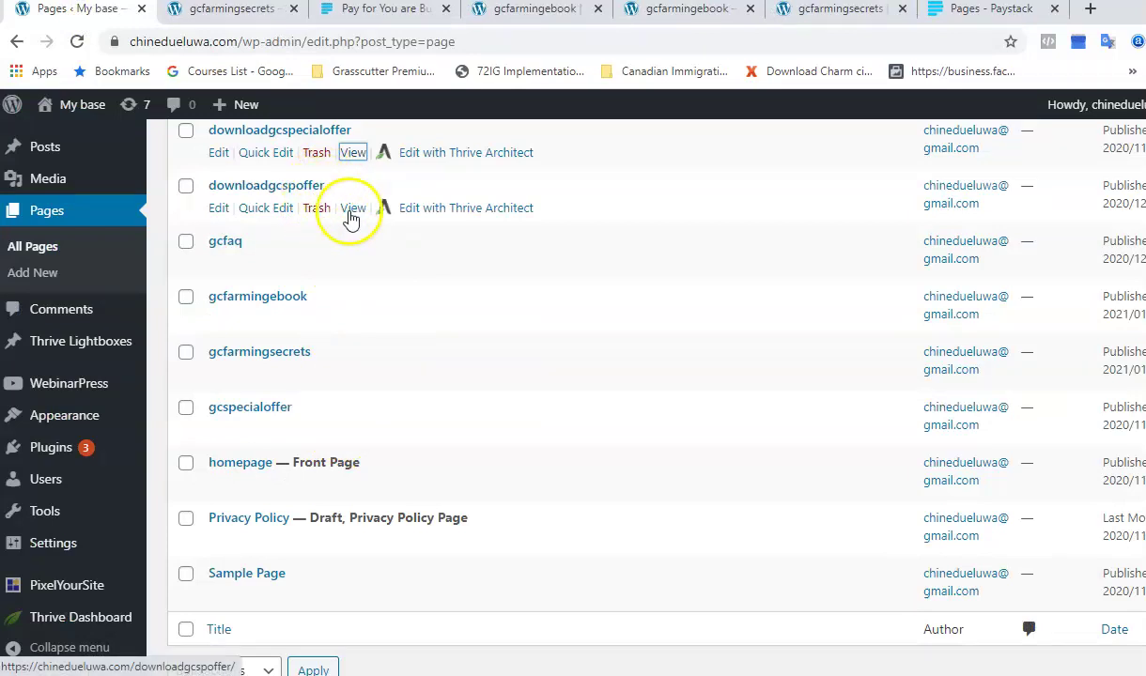
pyautogui.rightClick(351, 217)
pyautogui.click(380, 223)
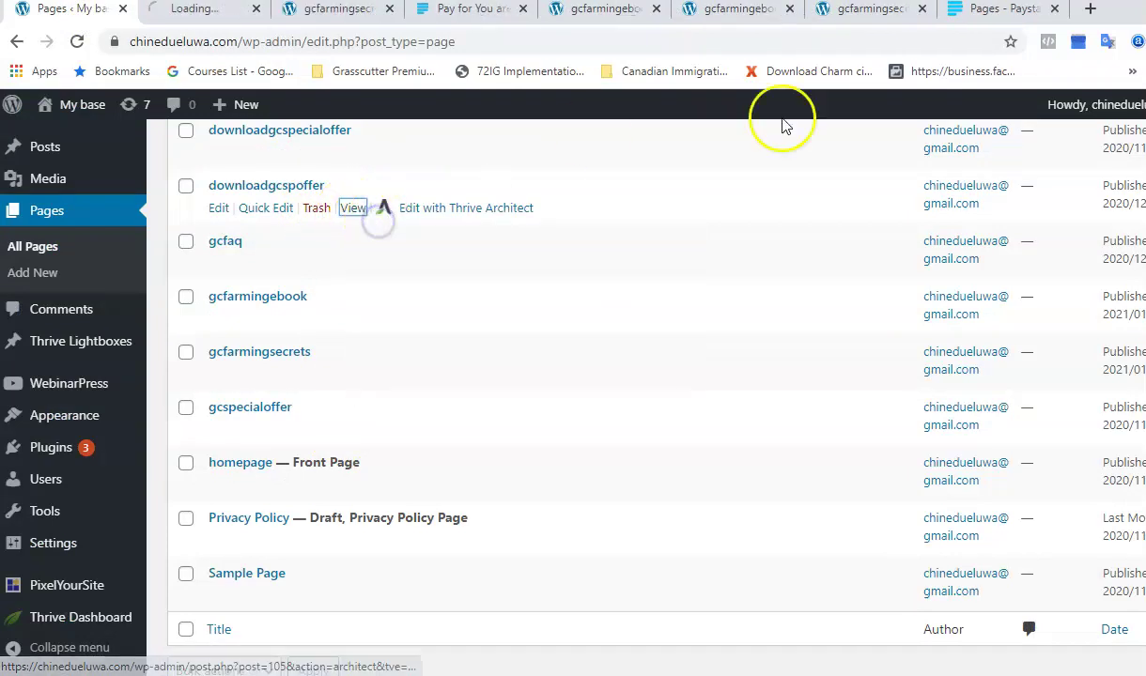
# Reload the blank Thrive Architect editor tab for gcfarmingsecrets, return to the live sales page and close the editor tab
pyautogui.click(874, 11)
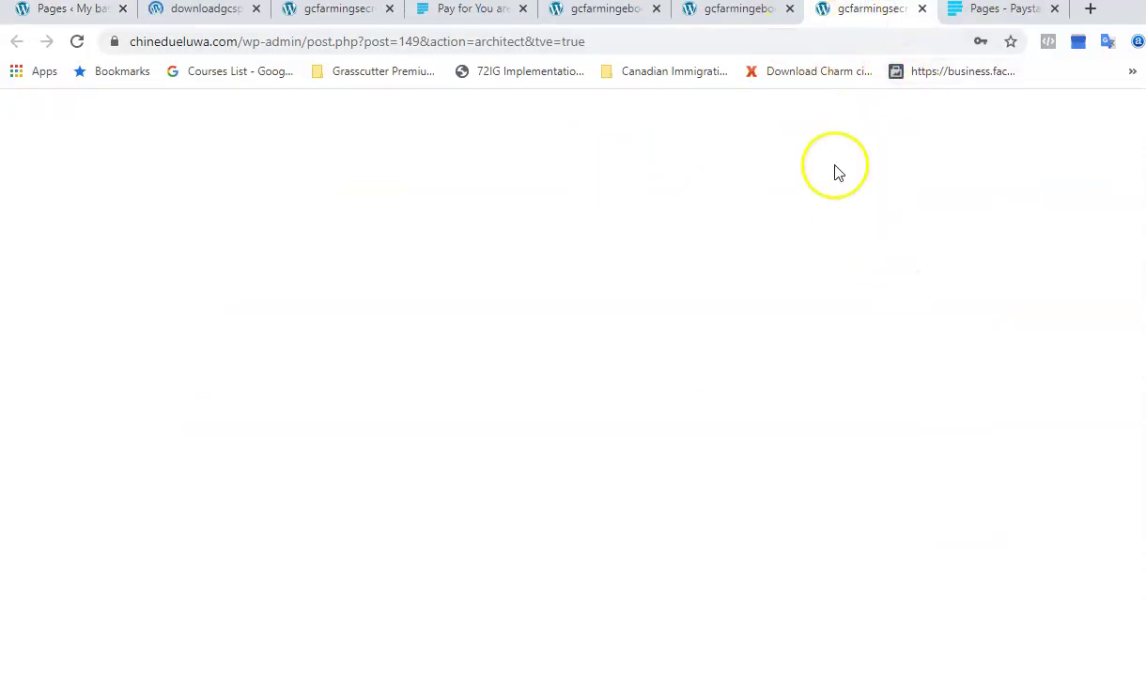
pyautogui.click(742, 19)
pyautogui.click(857, 19)
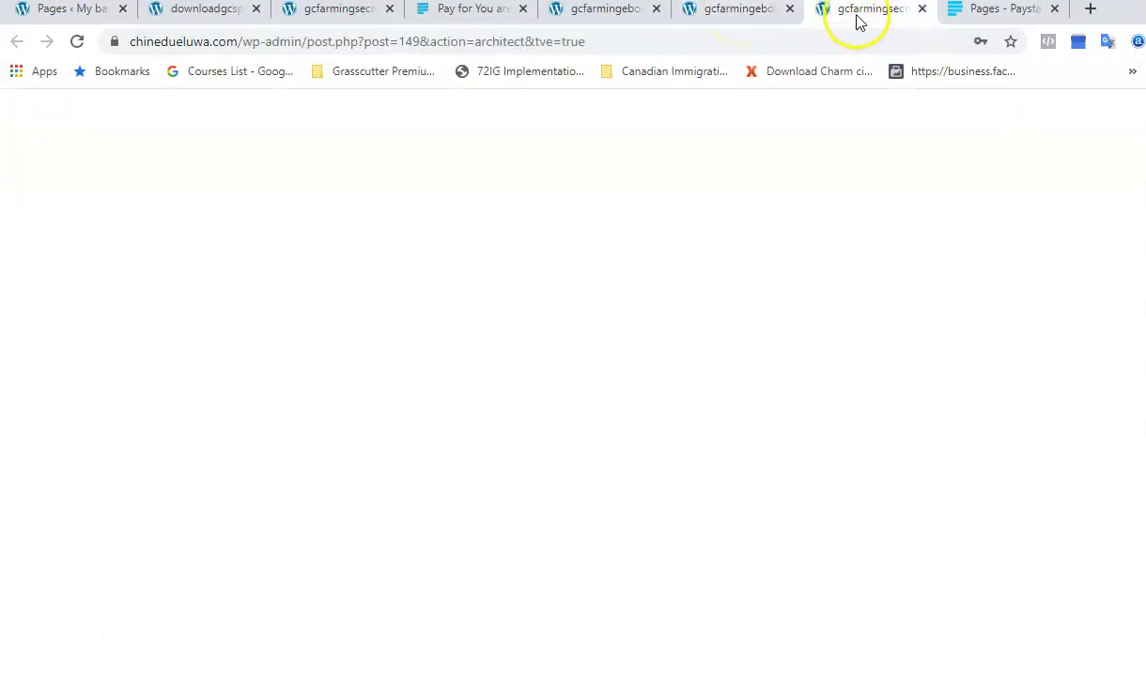
pyautogui.click(77, 41)
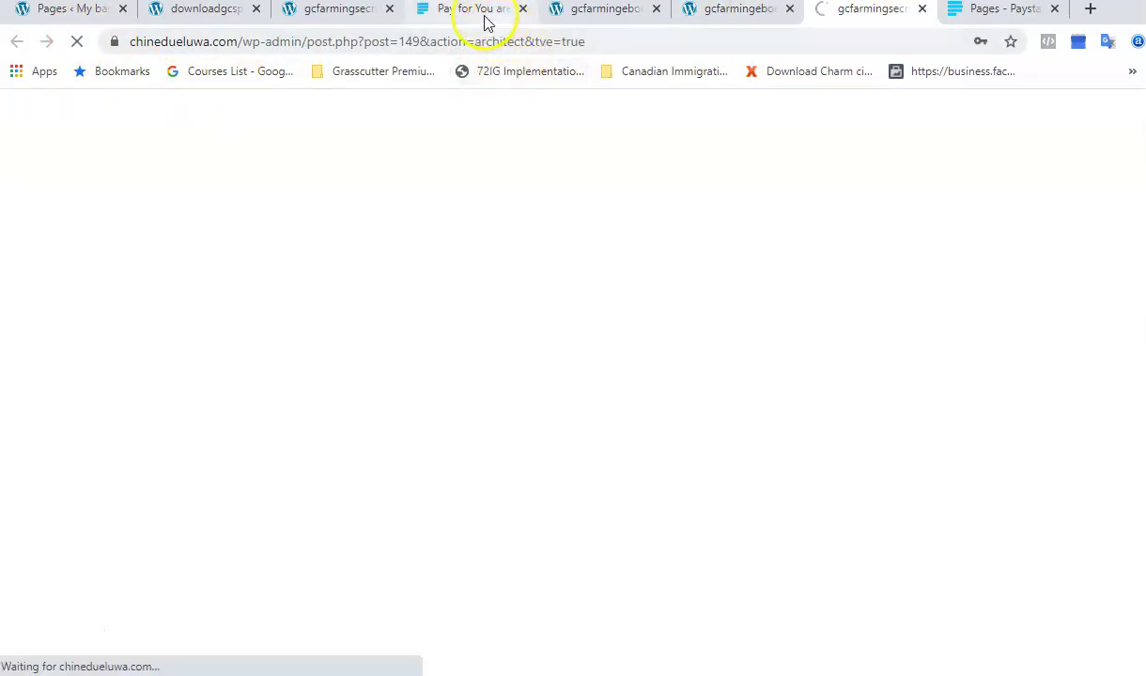
pyautogui.click(340, 18)
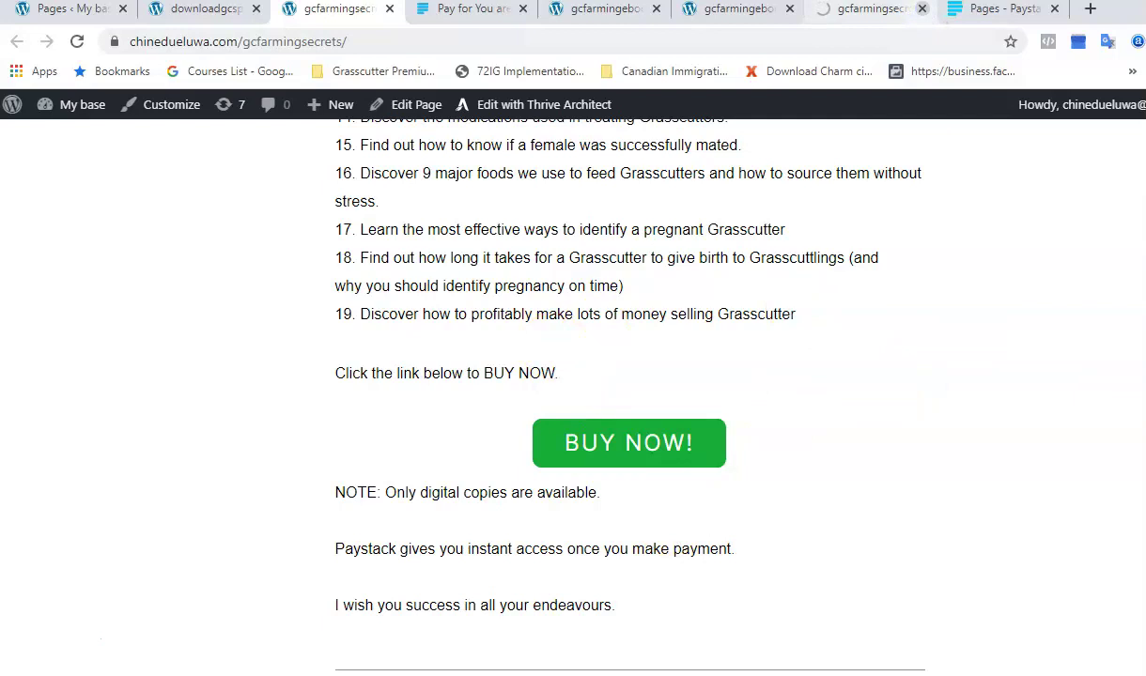
pyautogui.click(921, 8)
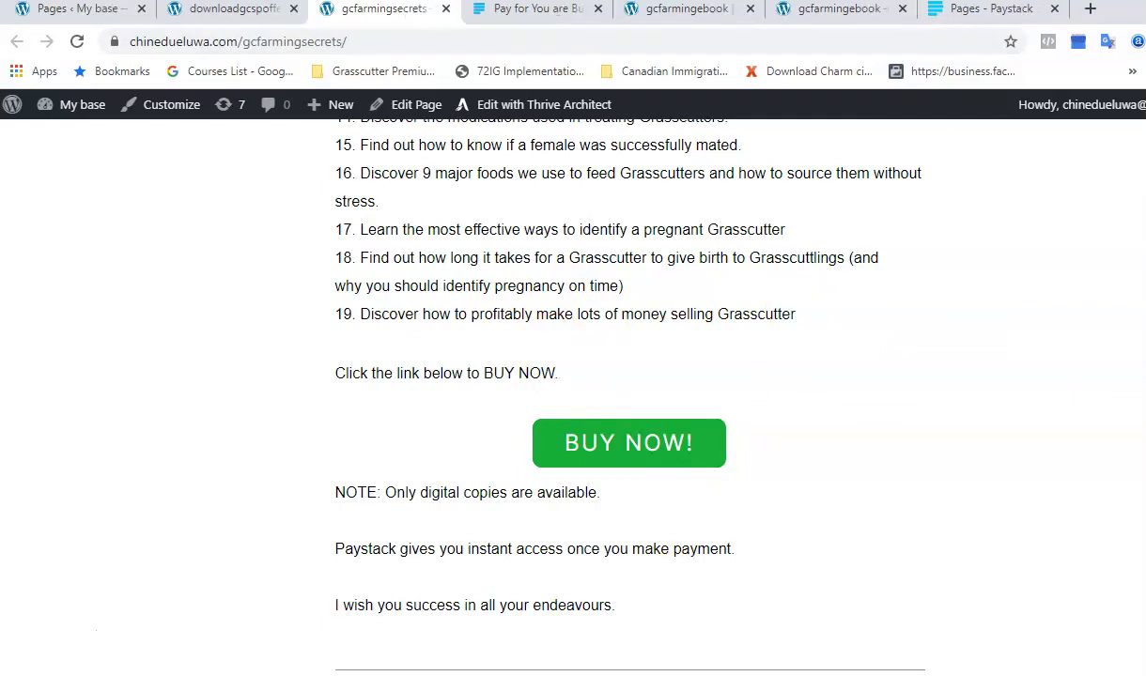
# Look over the gcfarmingsecrets page from the sales letter to the author bio, related links and footer, ending at the BUY NOW button
pyautogui.scroll(1, 600, 376)
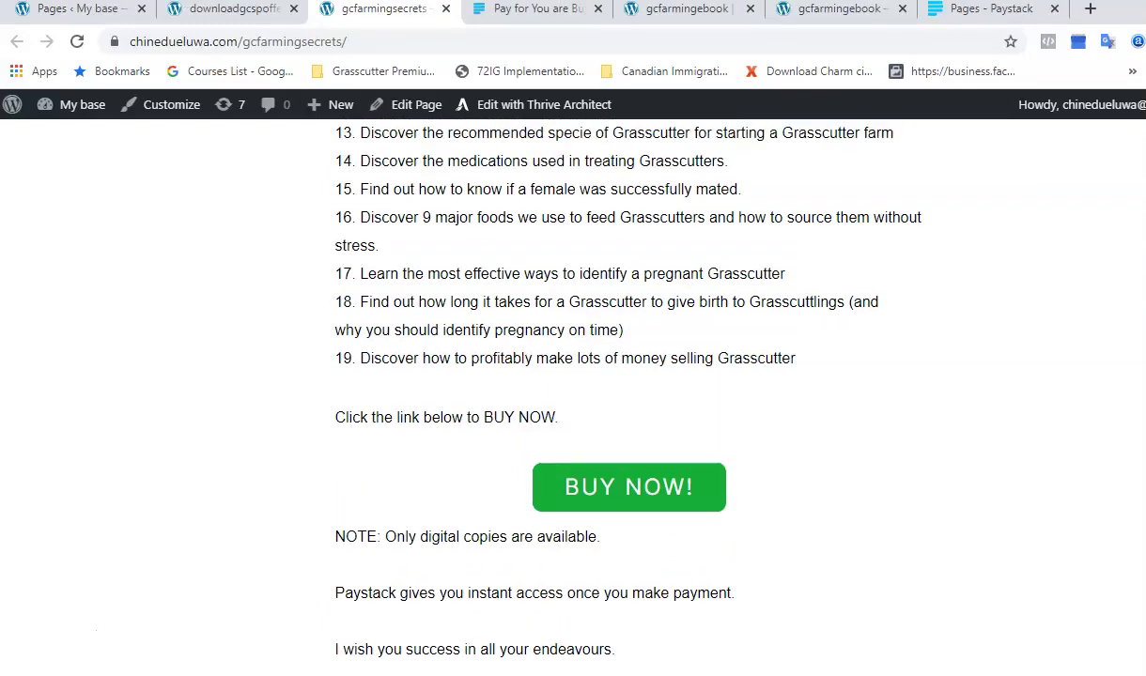
pyautogui.scroll(20, 600, 376)
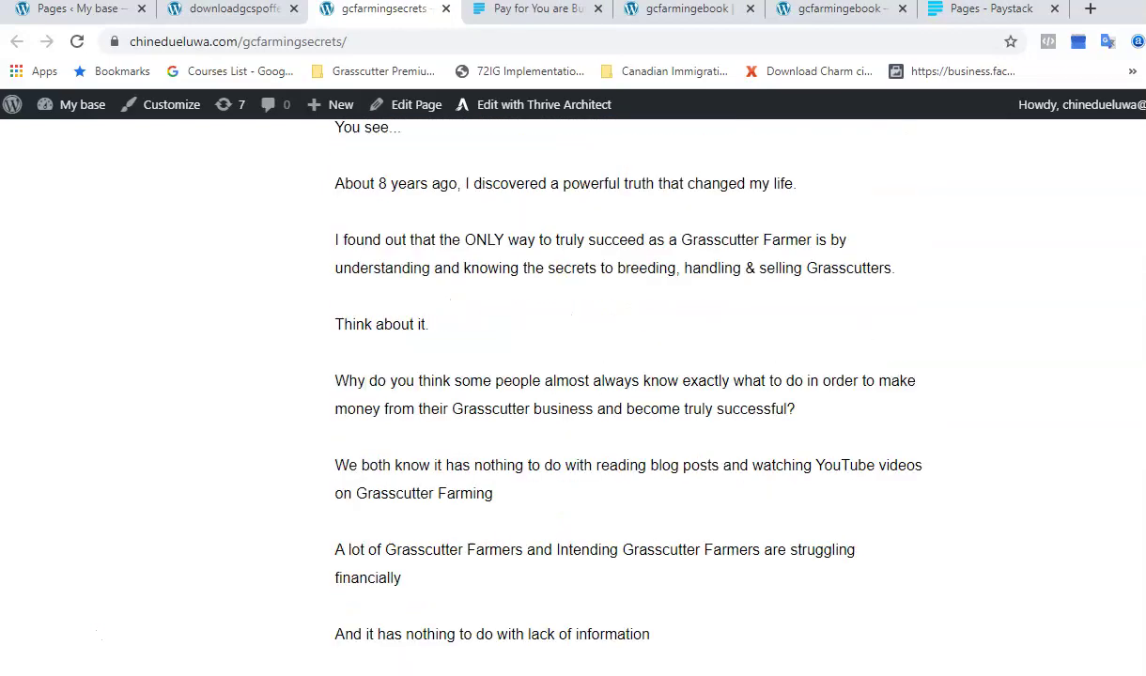
pyautogui.scroll(-20, 600, 376)
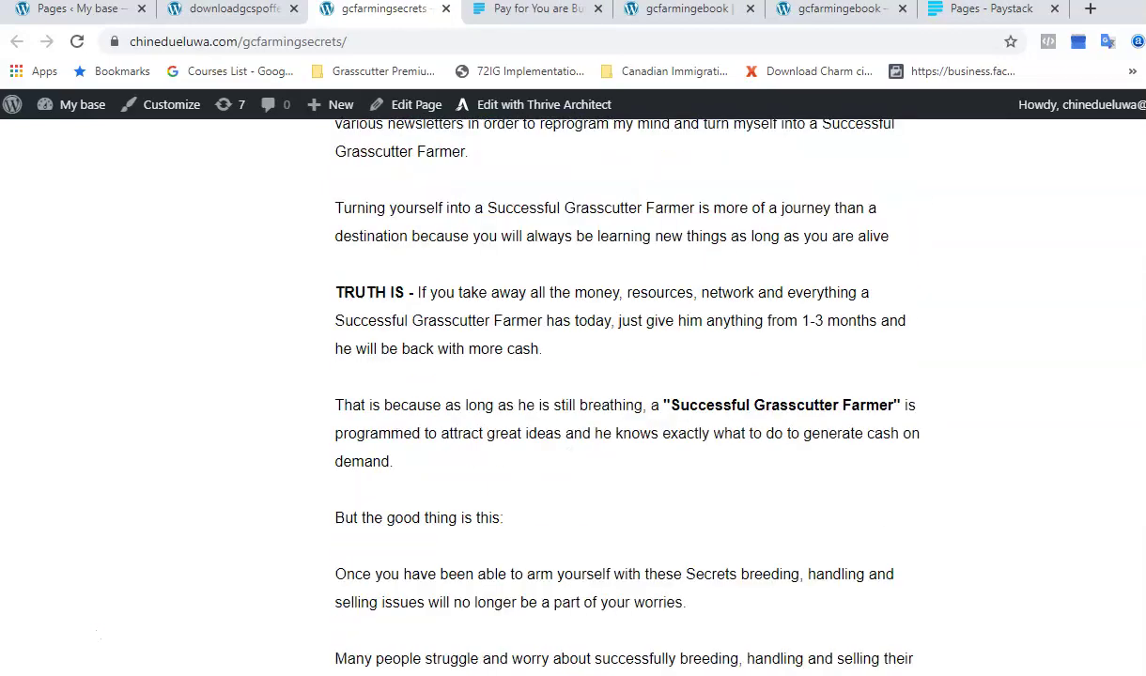
pyautogui.scroll(-2, 600, 375)
pyautogui.scroll(1, 601, 376)
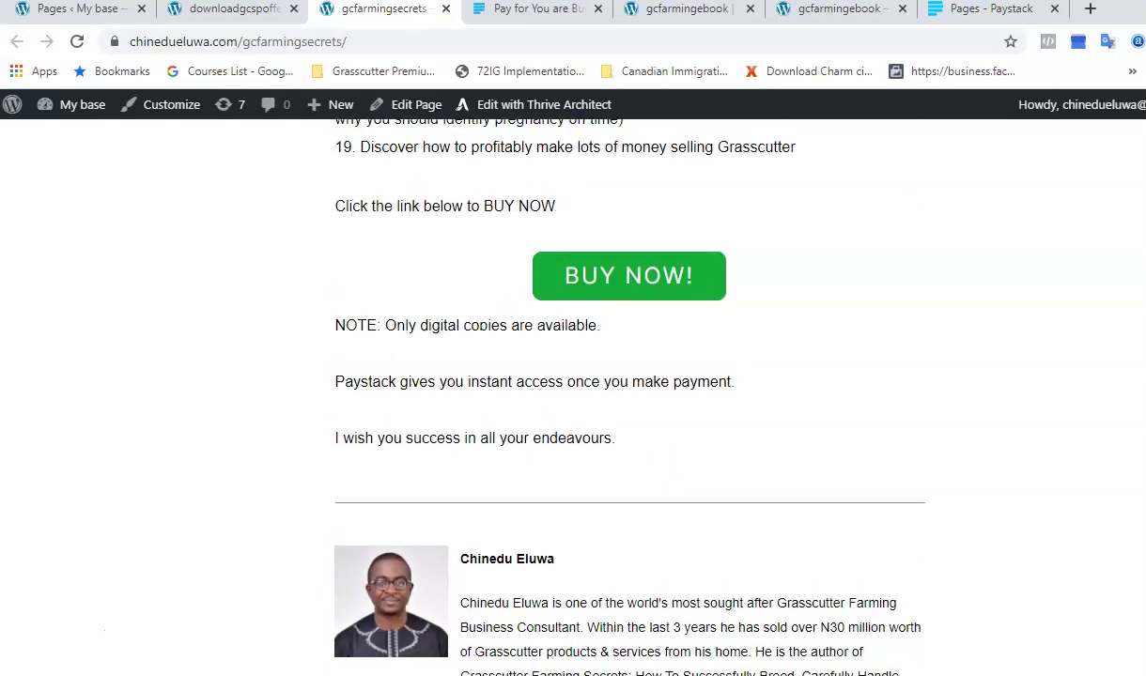
pyautogui.scroll(-5, 600, 376)
pyautogui.scroll(5, 600, 376)
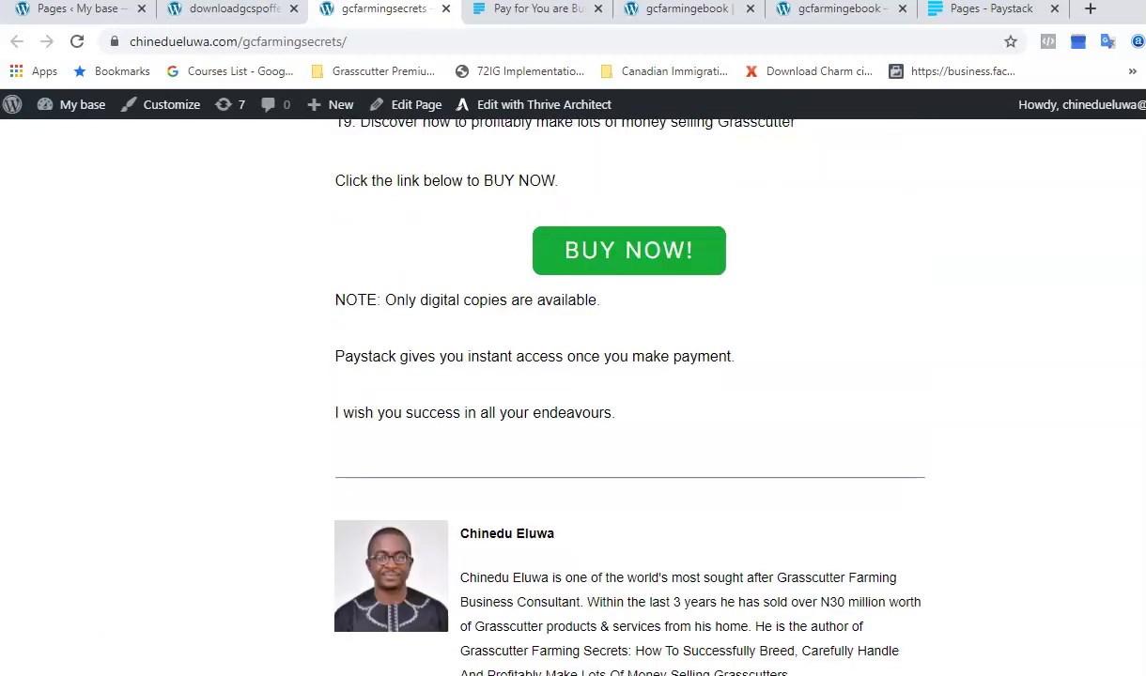
pyautogui.scroll(-5, 600, 375)
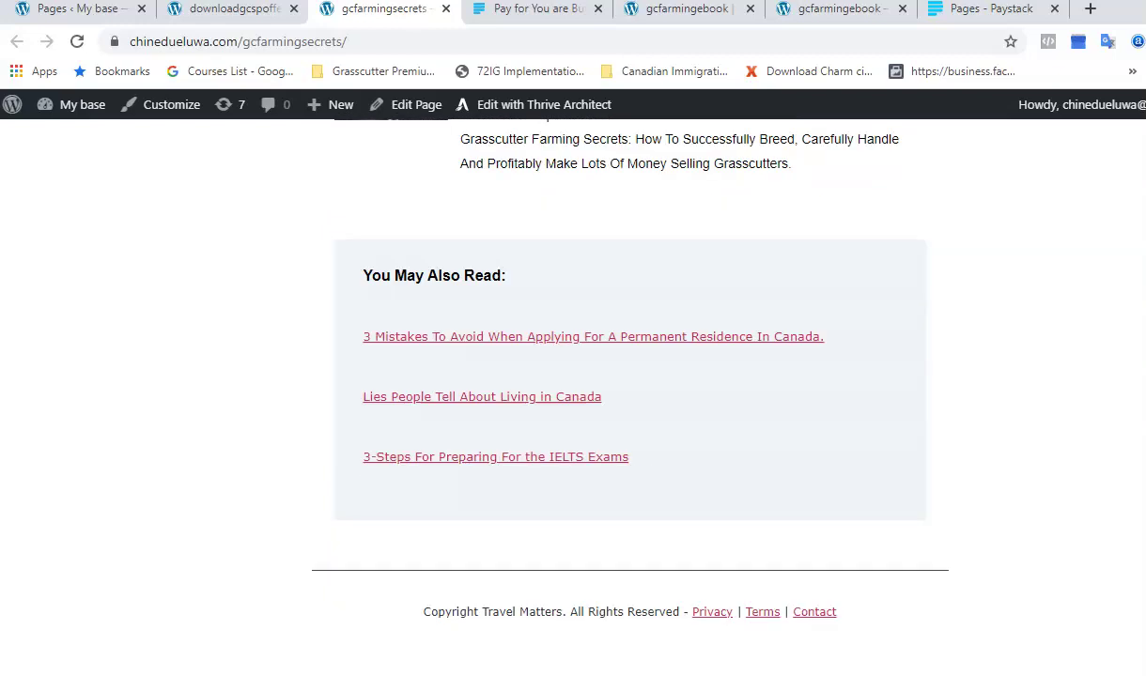
pyautogui.scroll(5, 601, 376)
pyautogui.scroll(-5, 600, 376)
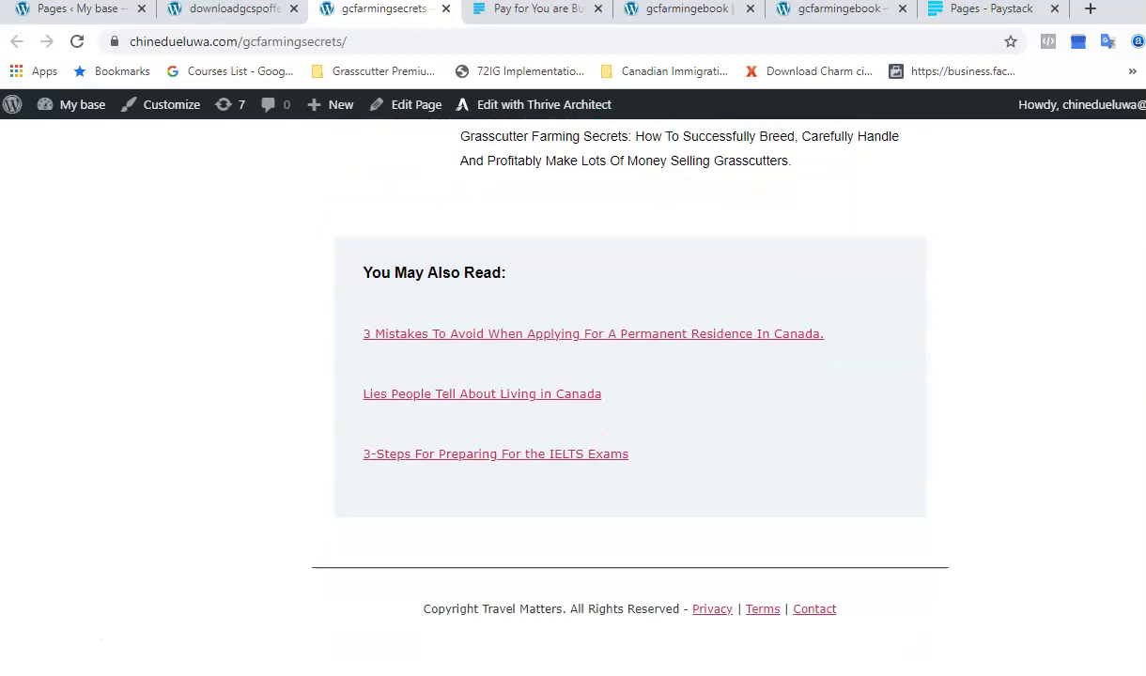
pyautogui.scroll(5, 601, 376)
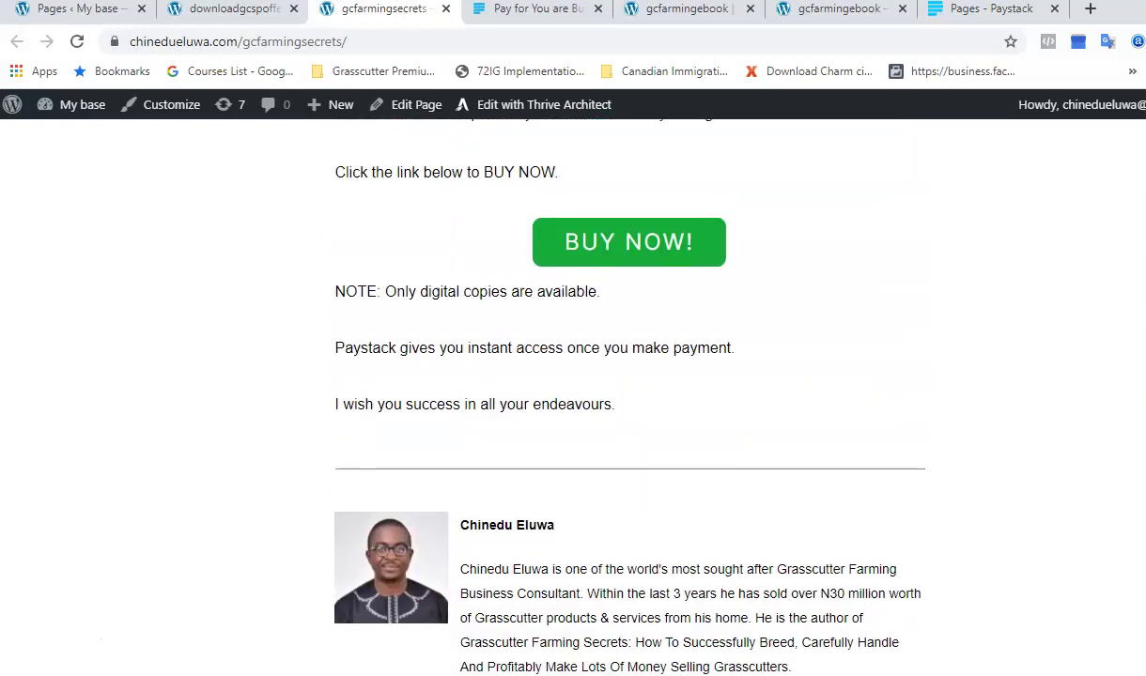
pyautogui.scroll(1, 600, 376)
pyautogui.scroll(3, 600, 376)
pyautogui.scroll(-3, 600, 376)
pyautogui.scroll(3, 600, 376)
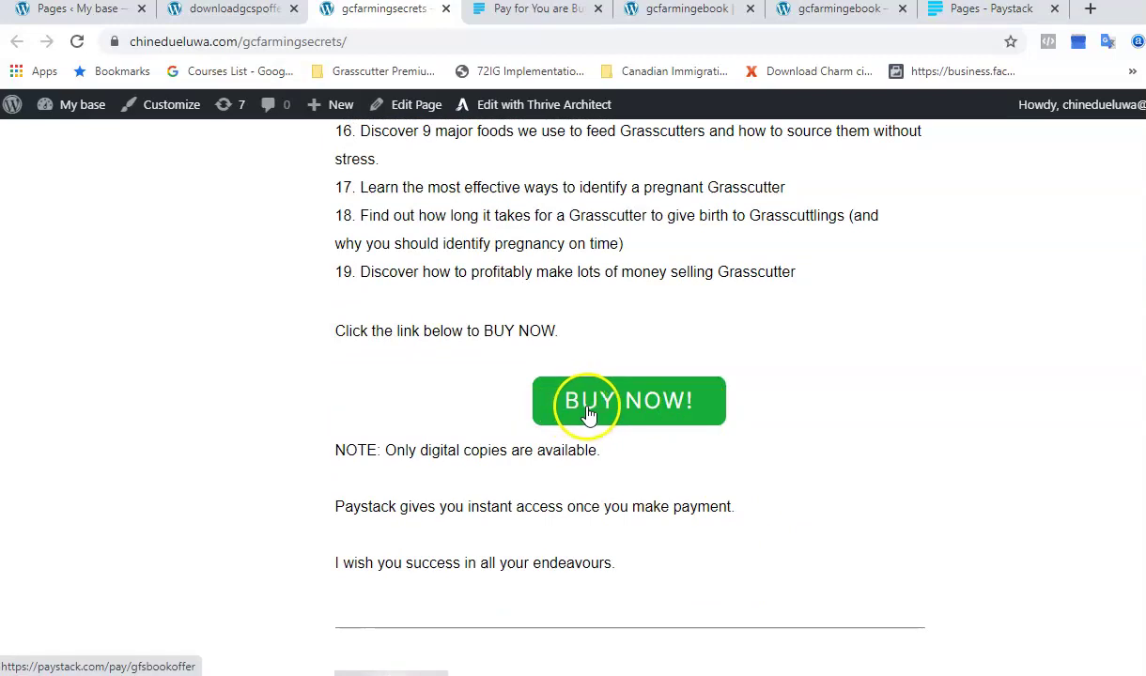
# Check the Paystack pages list and go back to the ebook's Paystack checkout form
pyautogui.click(988, 10)
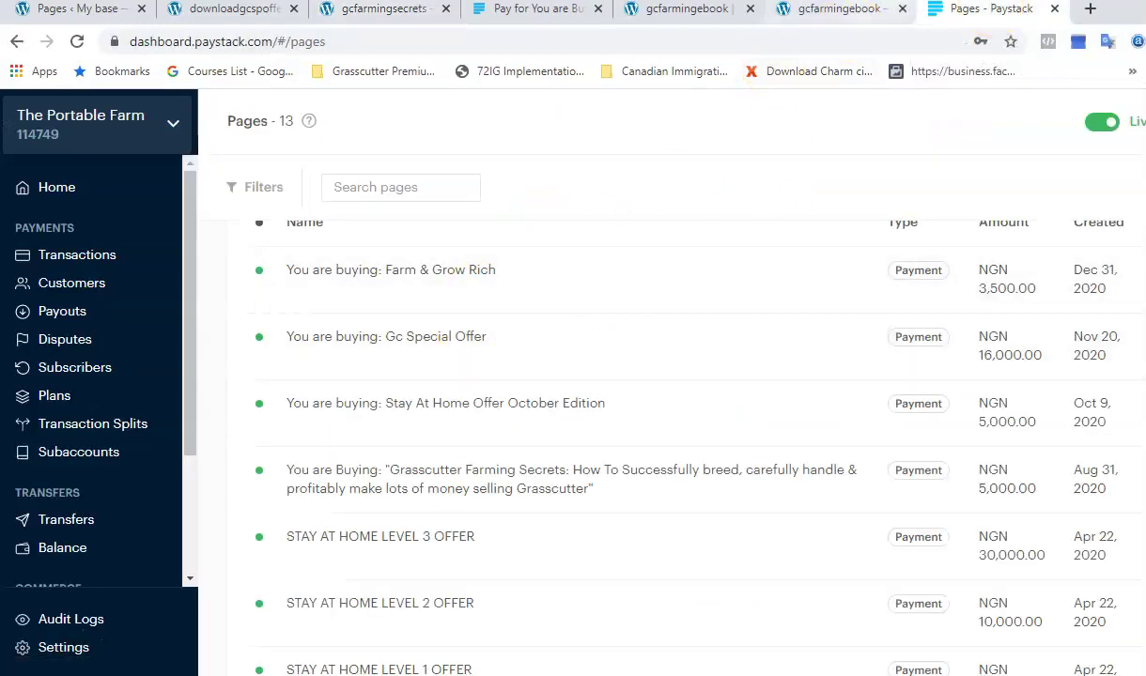
pyautogui.click(835, 10)
pyautogui.click(531, 9)
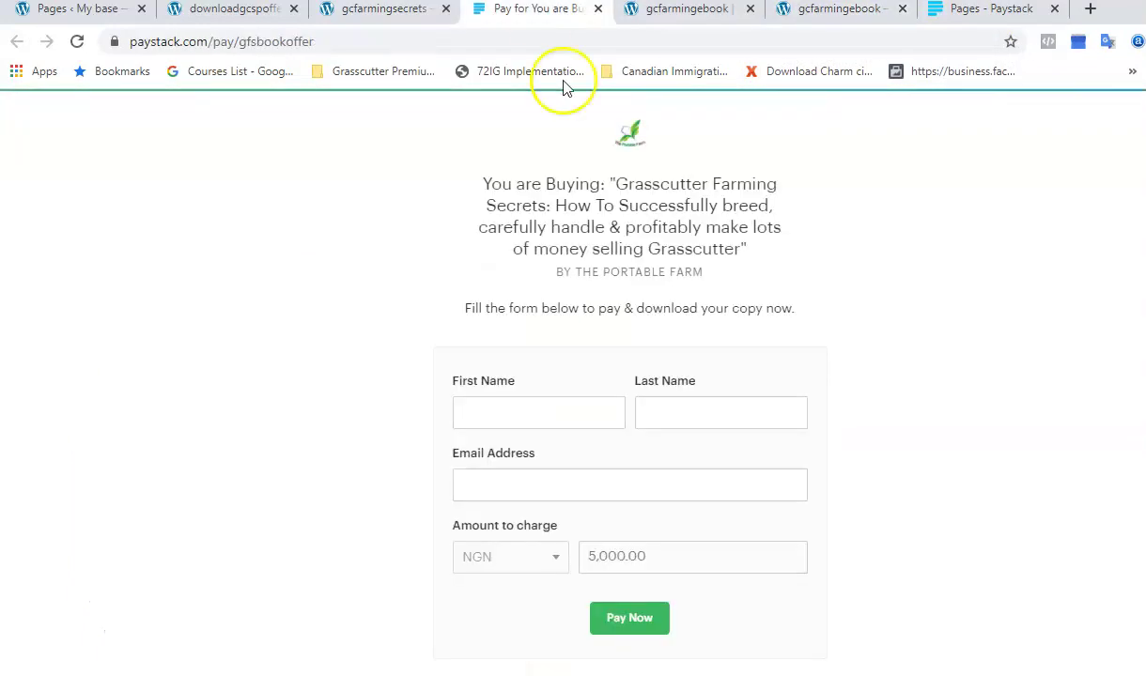